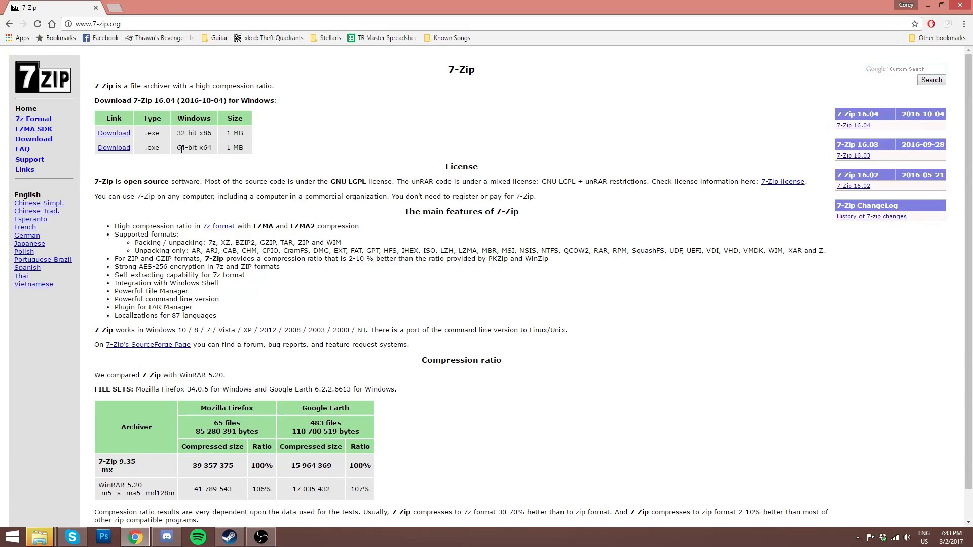
Save the 32-bit x86 7-Zip 16.04 installer, run it, approve UAC and install it
{"action": "left_click", "coordinate": [124, 134]}
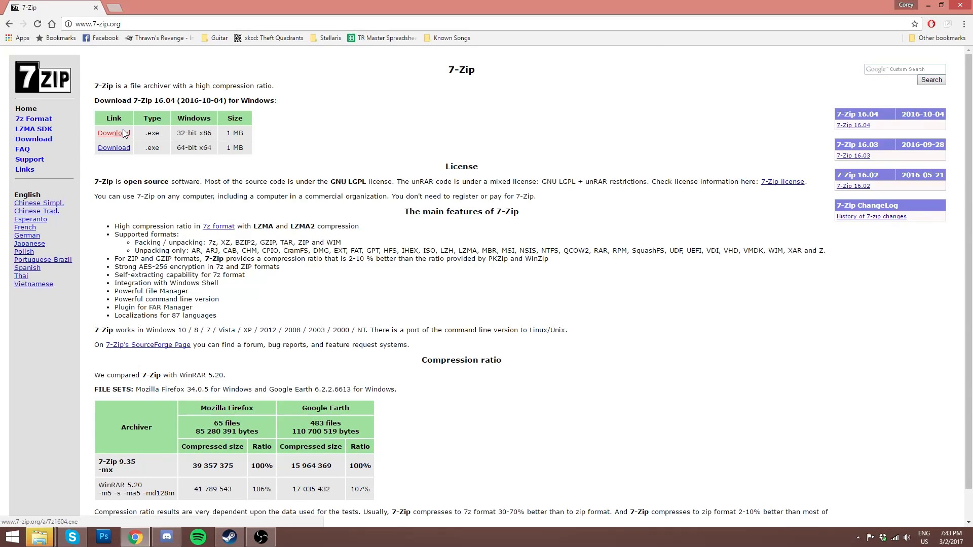
{"action": "left_click", "coordinate": [587, 393]}
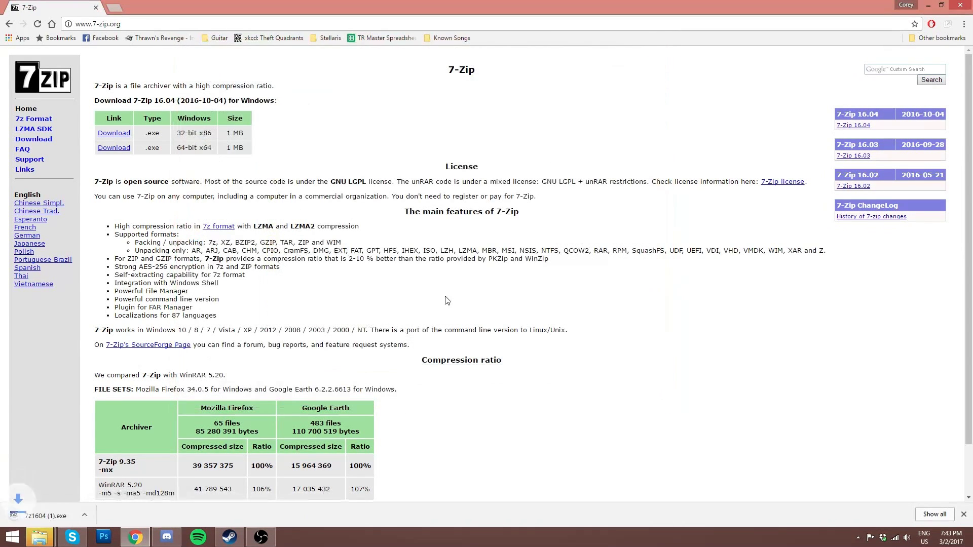
{"action": "left_click", "coordinate": [78, 515]}
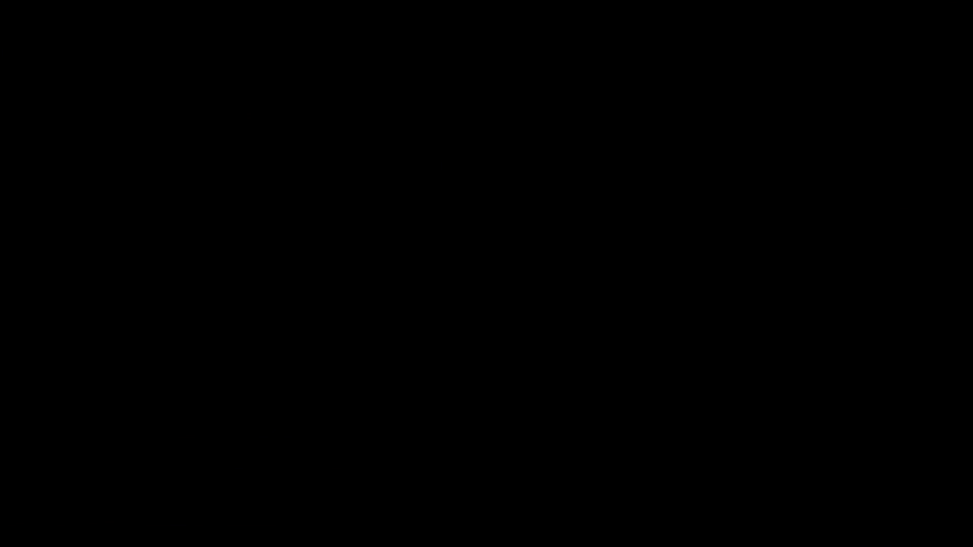
{"action": "left_click", "coordinate": [519, 306]}
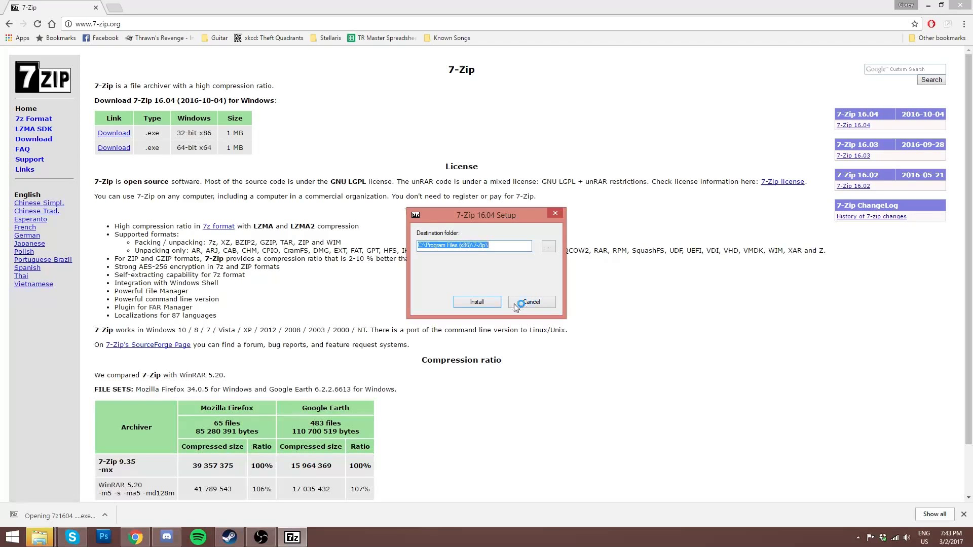
{"action": "left_click", "coordinate": [478, 303]}
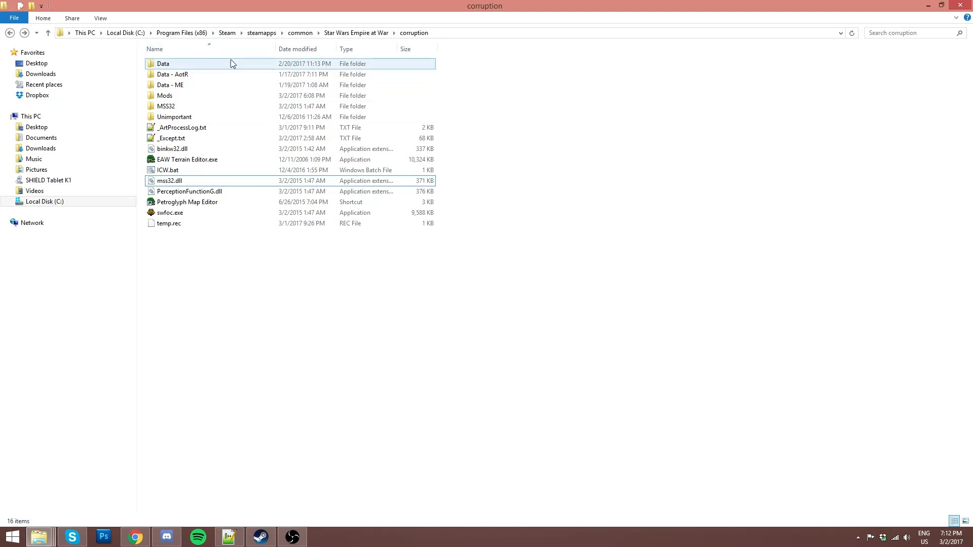
{"action": "left_click", "coordinate": [334, 34]}
{"action": "double_click", "coordinate": [178, 67]}
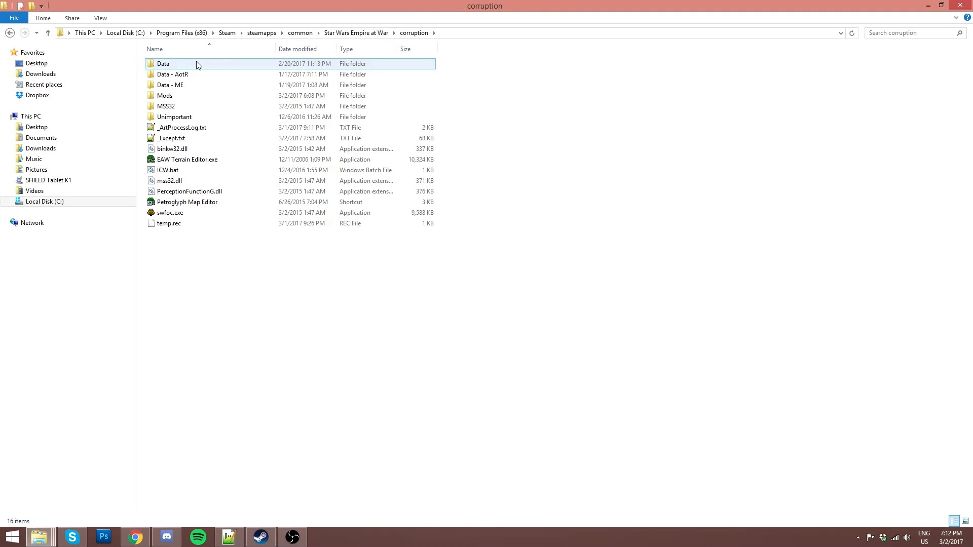
{"action": "left_click", "coordinate": [227, 33]}
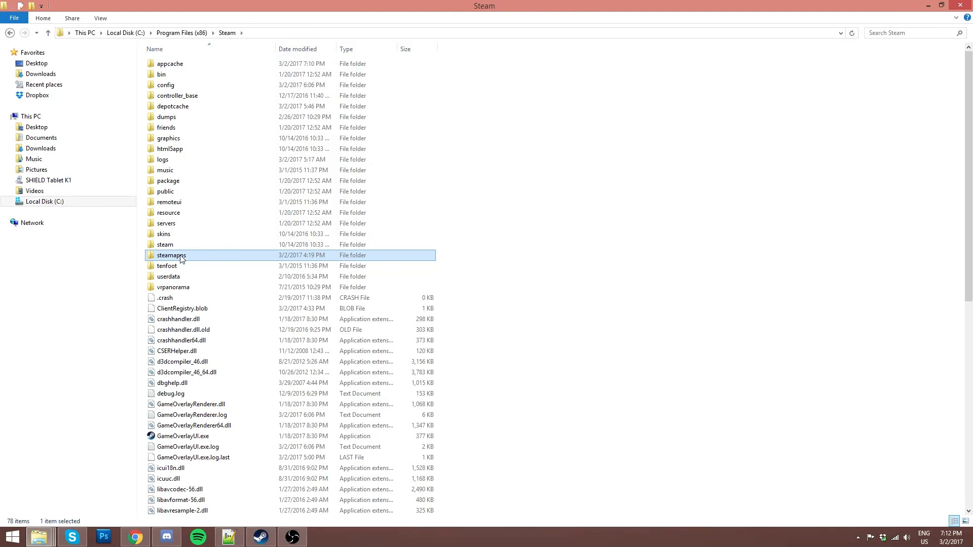
{"action": "double_click", "coordinate": [181, 256]}
{"action": "double_click", "coordinate": [171, 66]}
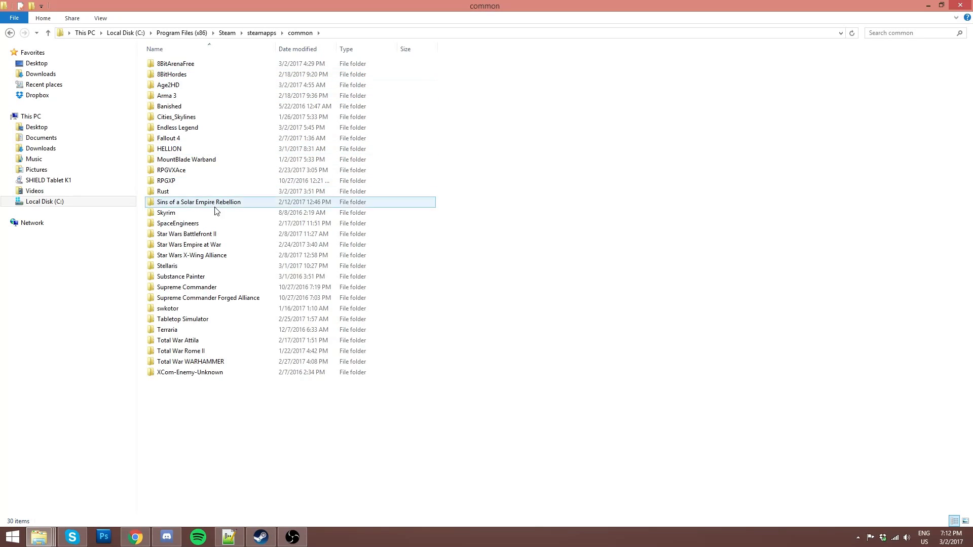
{"action": "double_click", "coordinate": [217, 248]}
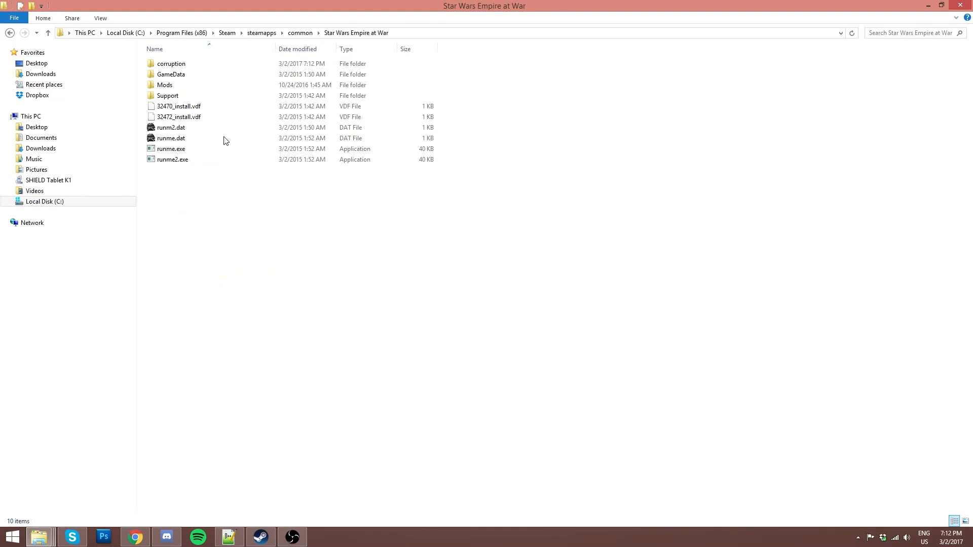
{"action": "double_click", "coordinate": [210, 68]}
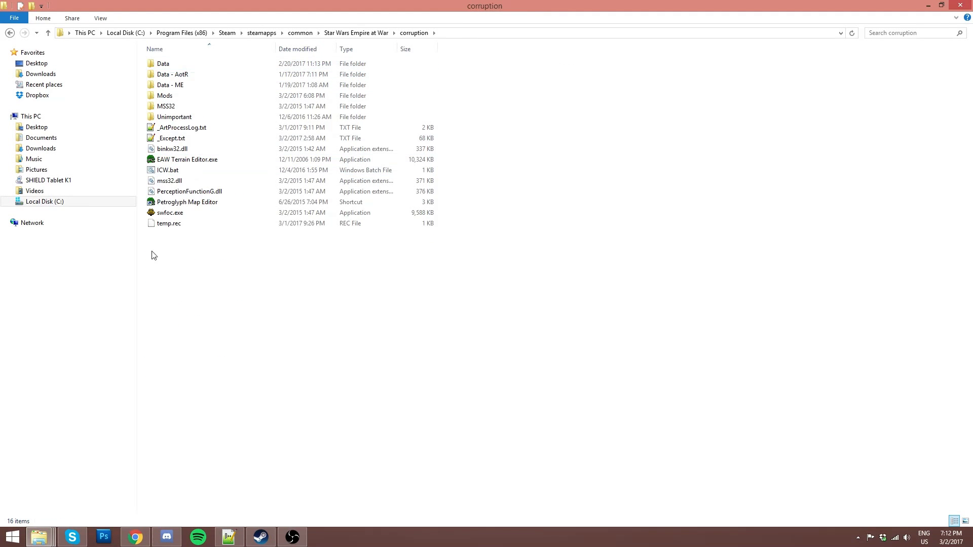
{"action": "right_click", "coordinate": [167, 217]}
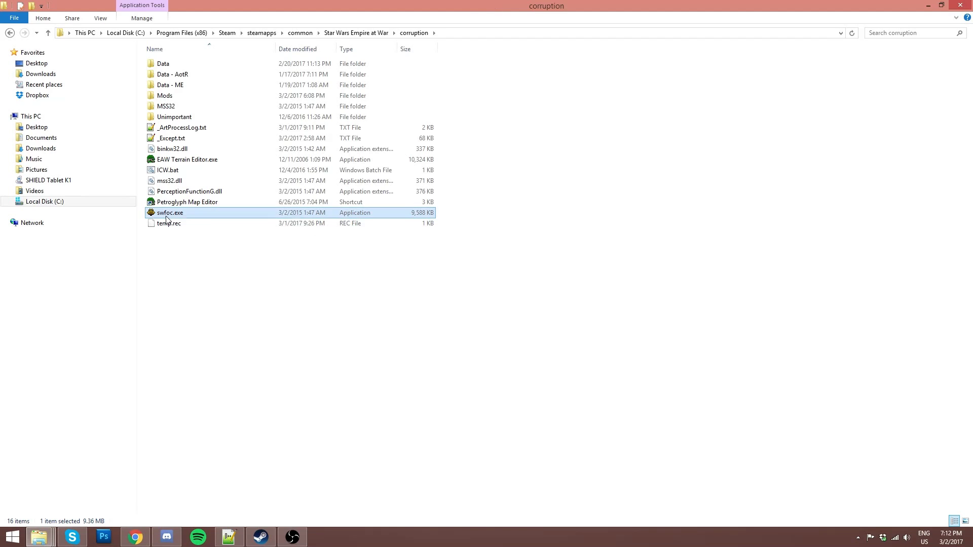
{"action": "left_click", "coordinate": [148, 281]}
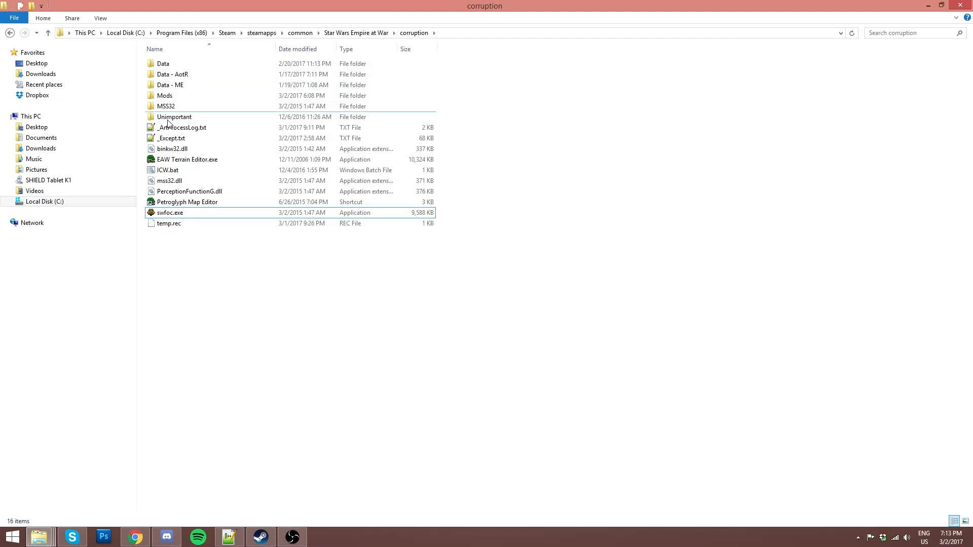
Open Mods, delete the old ICW22Demo folder, and select ICW22Demo.zip
{"action": "right_click", "coordinate": [214, 355]}
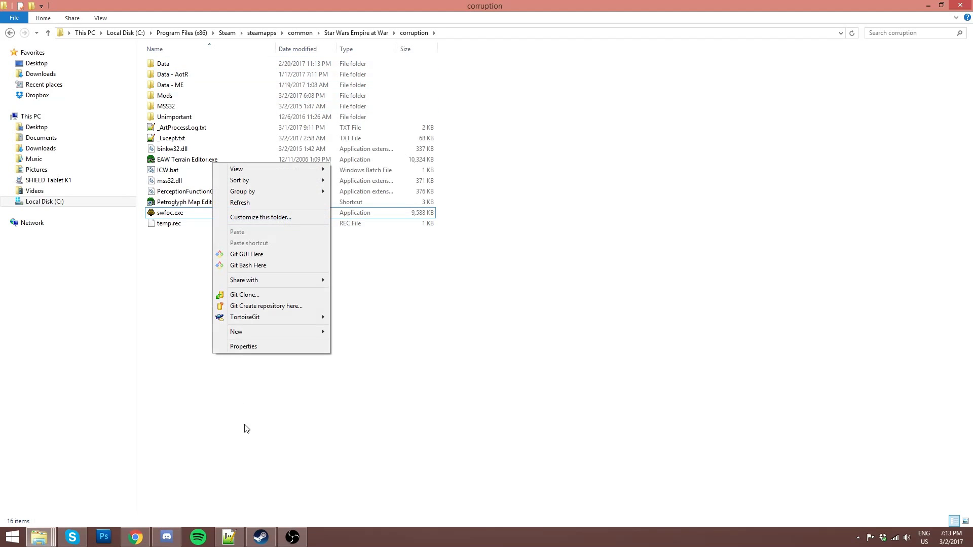
{"action": "left_click", "coordinate": [646, 274]}
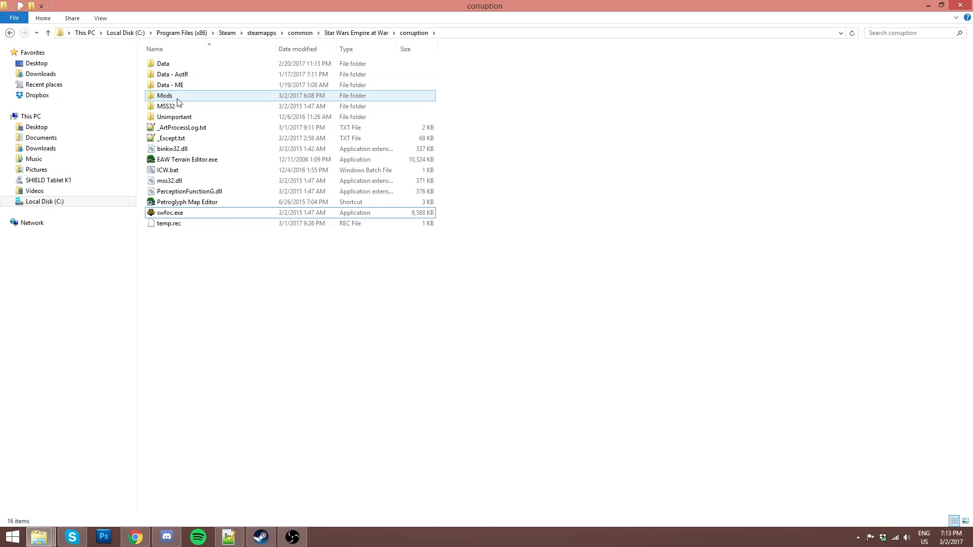
{"action": "double_click", "coordinate": [178, 99]}
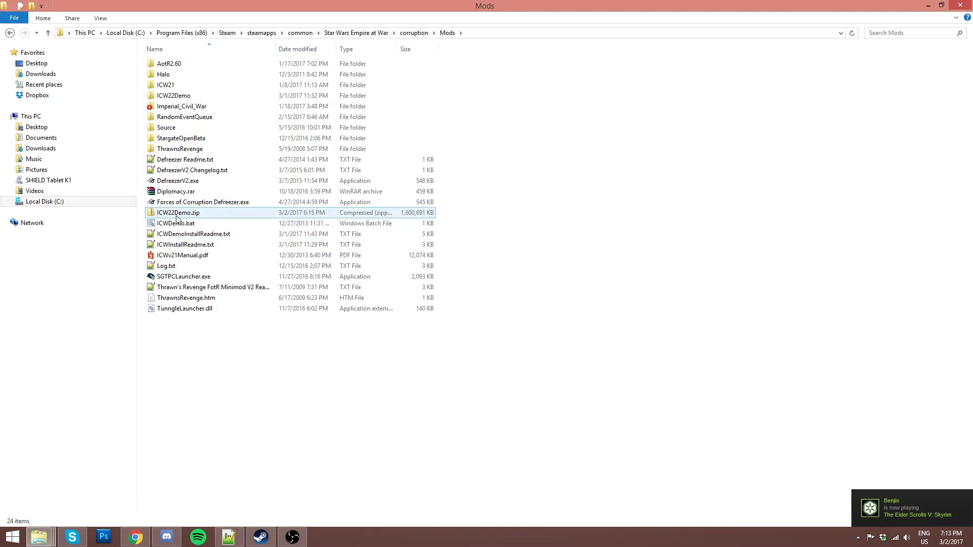
{"action": "left_click", "coordinate": [180, 96]}
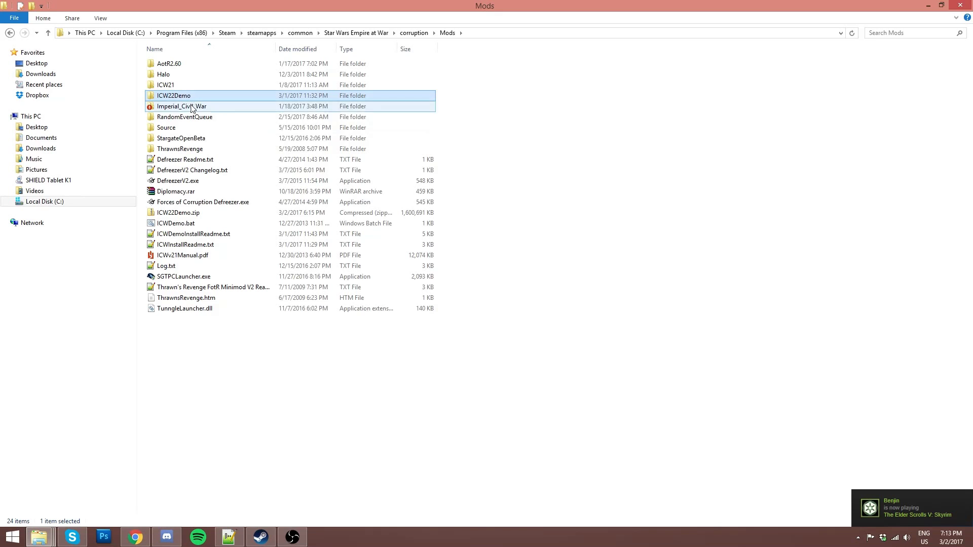
{"action": "key", "text": "Delete"}
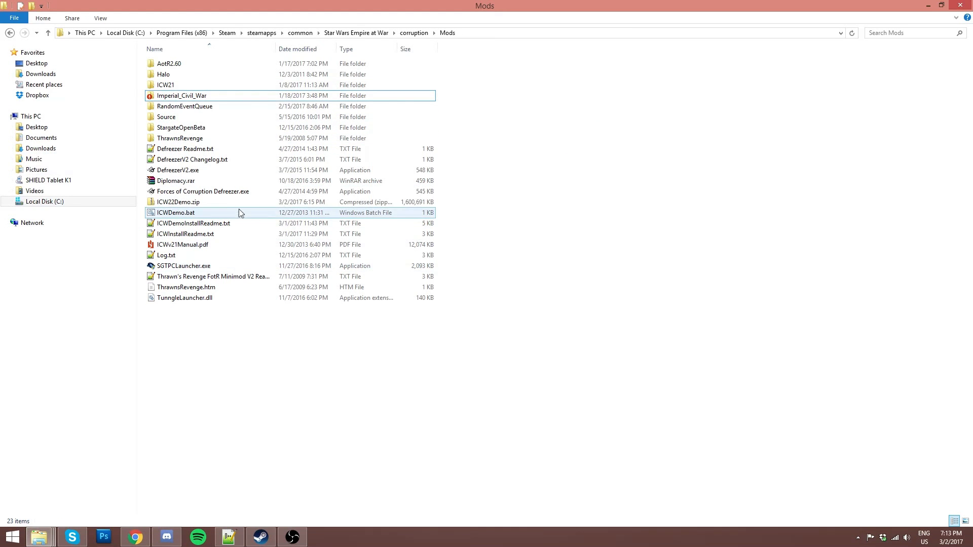
{"action": "left_click", "coordinate": [223, 202]}
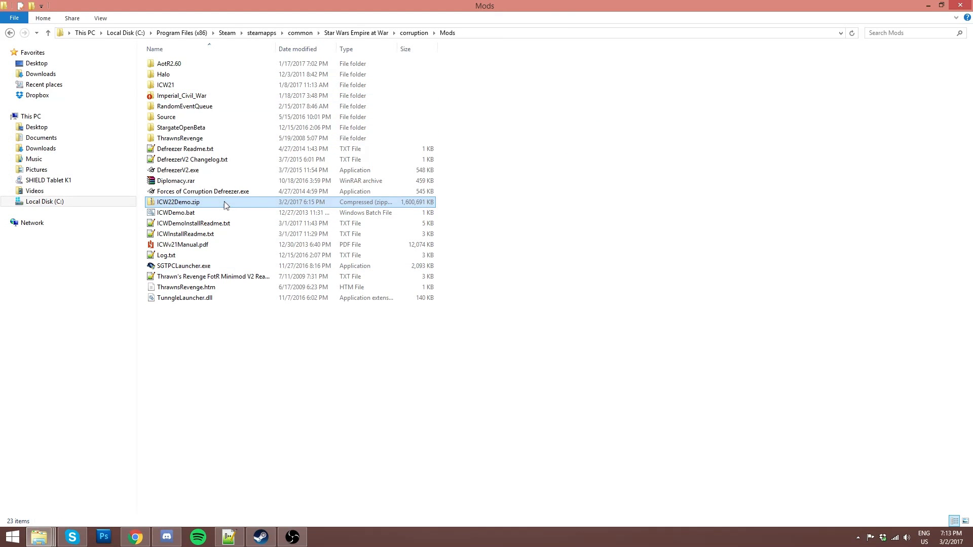
Extract ICW22Demo.zip with the trailing 'ICW22Demo' removed from the destination path, targeting Mods
{"action": "right_click", "coordinate": [206, 203]}
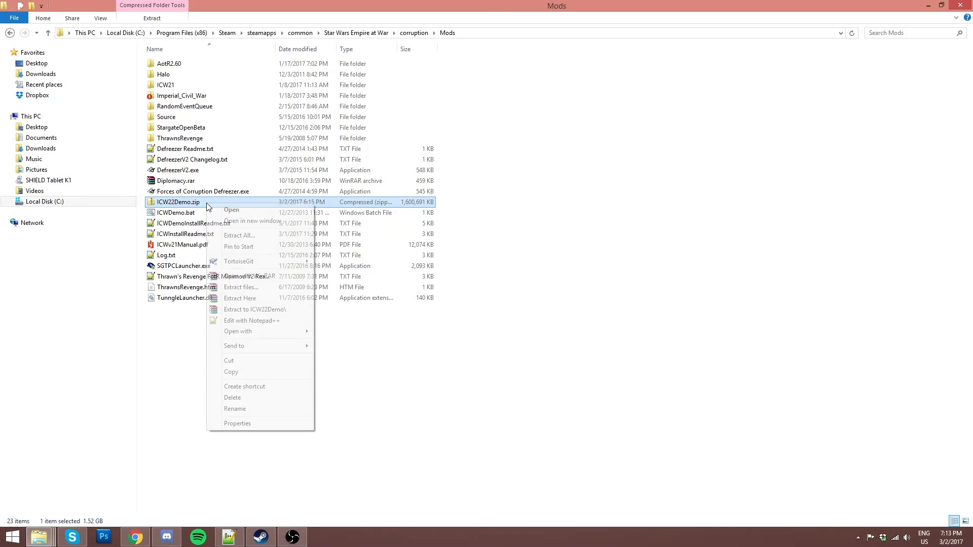
{"action": "left_click", "coordinate": [231, 238]}
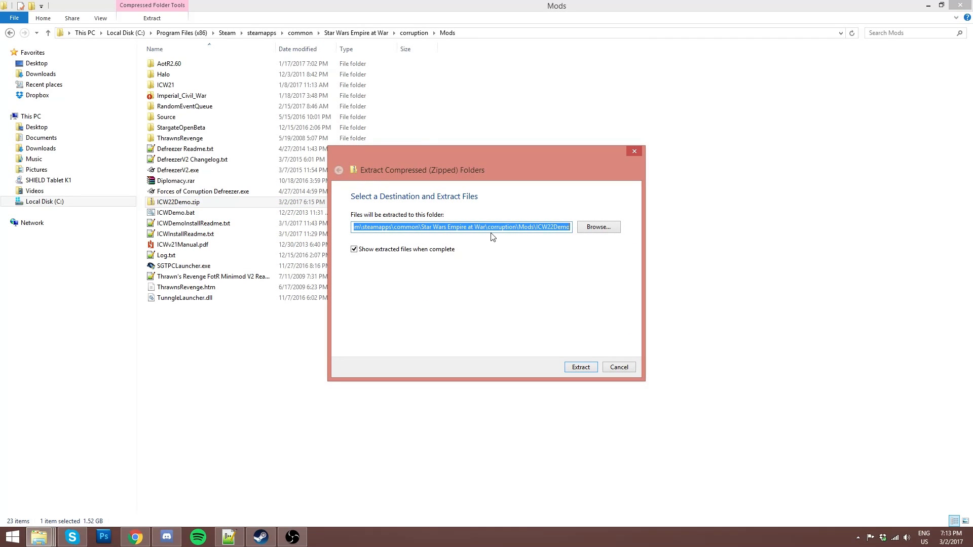
{"action": "left_click", "coordinate": [619, 366]}
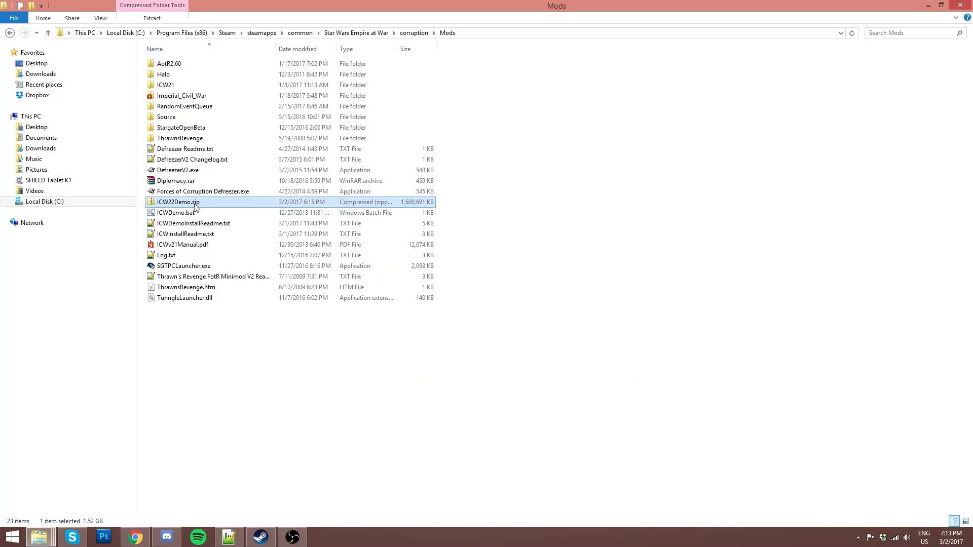
{"action": "right_click", "coordinate": [195, 206]}
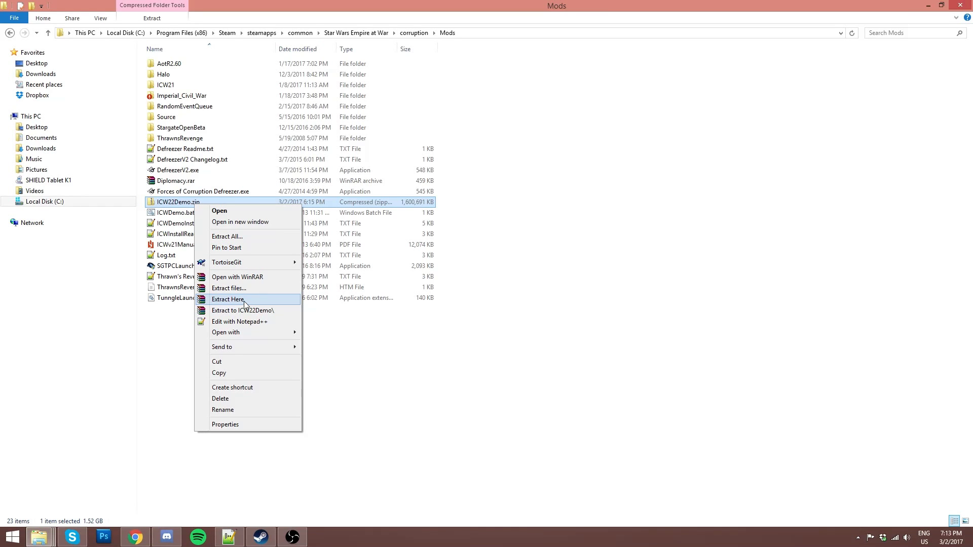
{"action": "left_click", "coordinate": [244, 237]}
{"action": "left_click", "coordinate": [538, 227]}
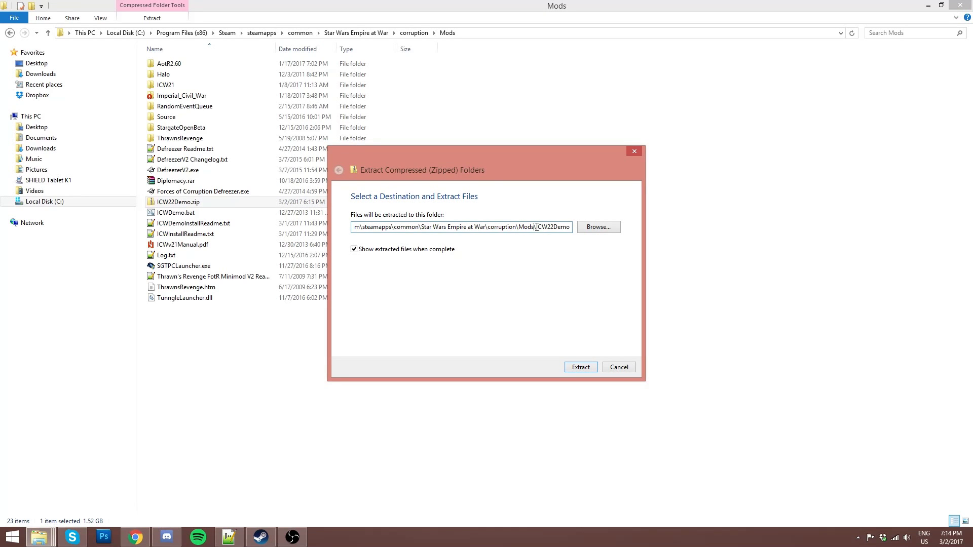
{"action": "left_click_drag", "start_coordinate": [538, 228], "coordinate": [574, 229]}
{"action": "key", "text": "BackSpace"}
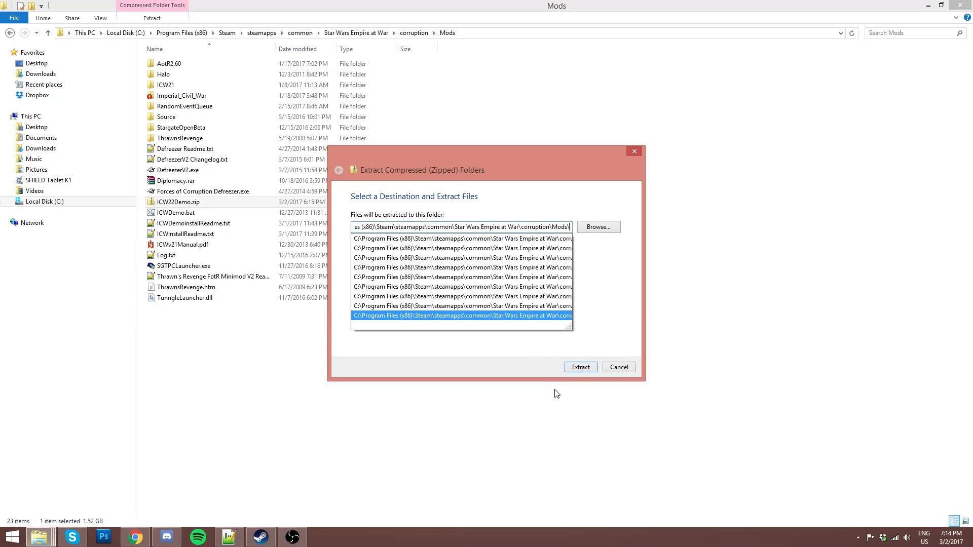
{"action": "left_click", "coordinate": [582, 367]}
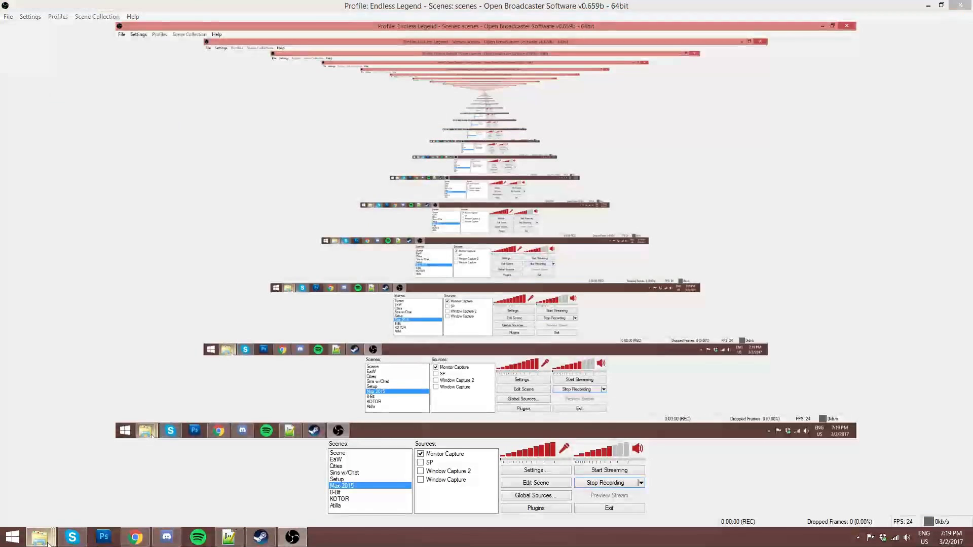
Return to the Mods window, look inside ICW22Demo.zip, then go back to Mods
{"action": "mouse_move", "coordinate": [46, 538]}
{"action": "left_click", "coordinate": [95, 488]}
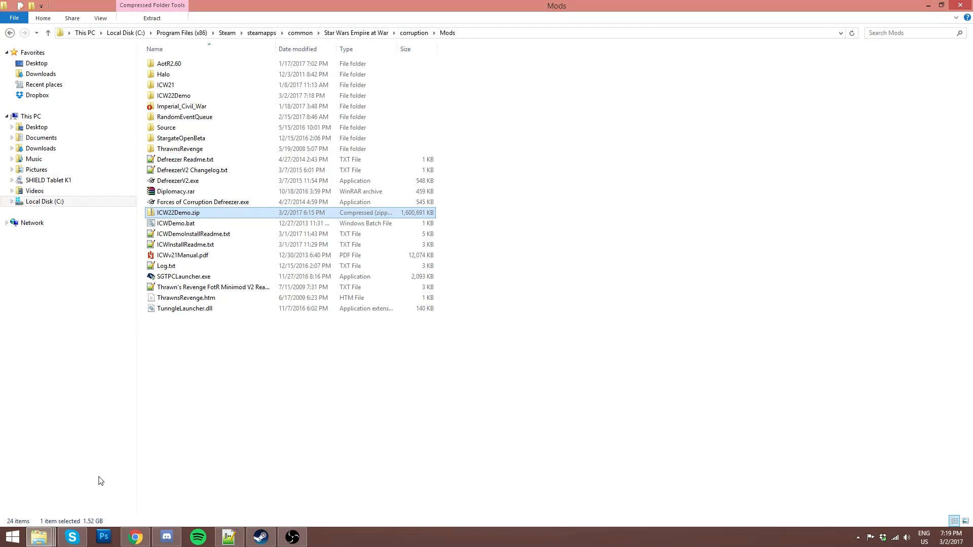
{"action": "double_click", "coordinate": [197, 215]}
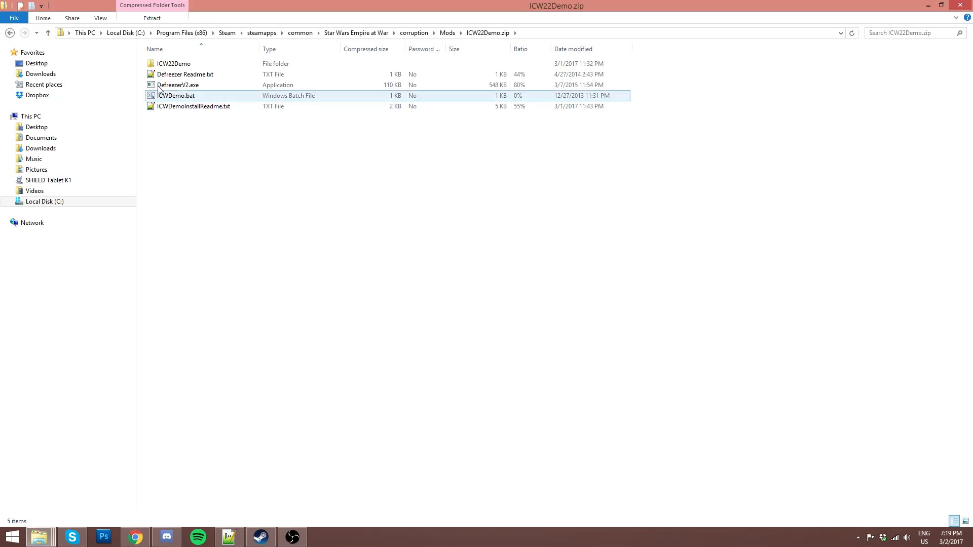
{"action": "left_click", "coordinate": [447, 33]}
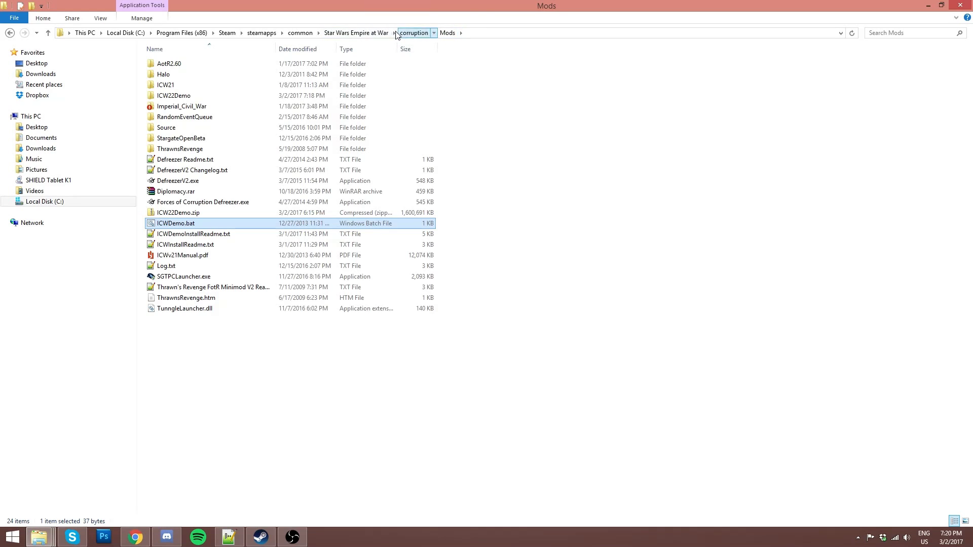
Browse the extracted ICW22Demo folder and its Data subfolder, then return to Mods
{"action": "left_click", "coordinate": [414, 33]}
{"action": "double_click", "coordinate": [156, 98]}
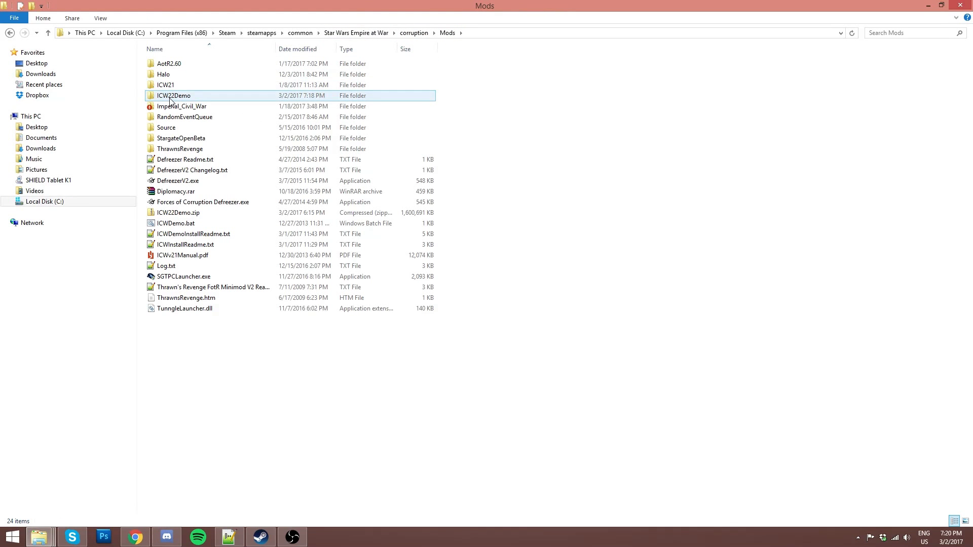
{"action": "double_click", "coordinate": [170, 99]}
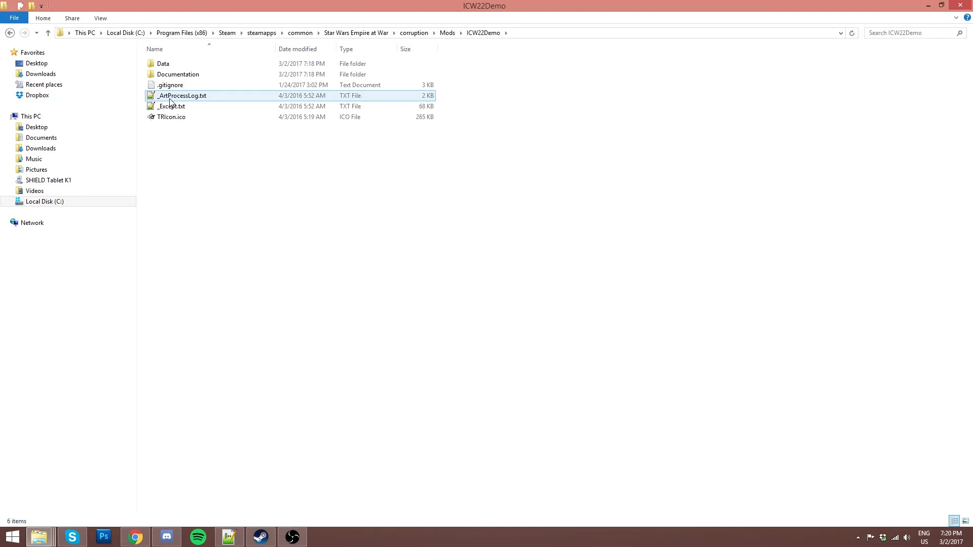
{"action": "double_click", "coordinate": [179, 62]}
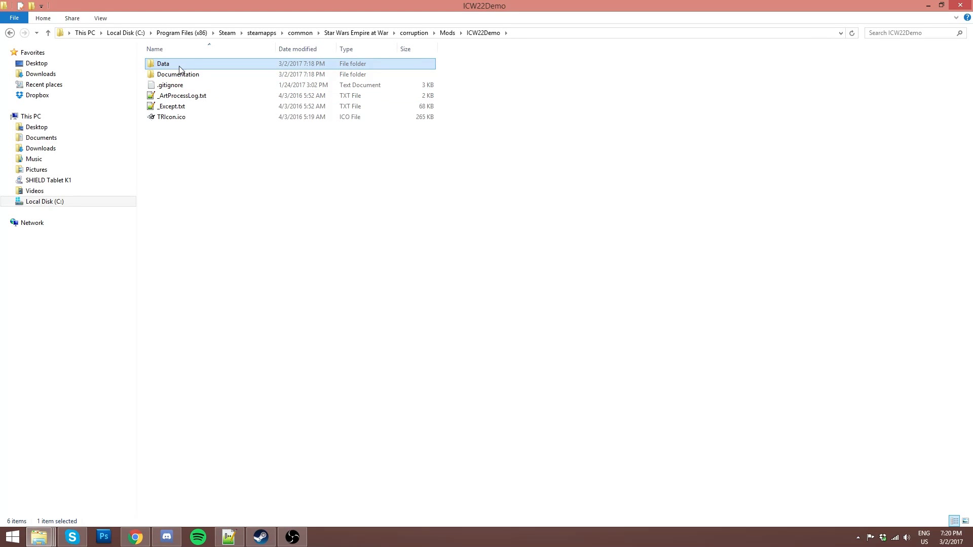
{"action": "left_click", "coordinate": [448, 32]}
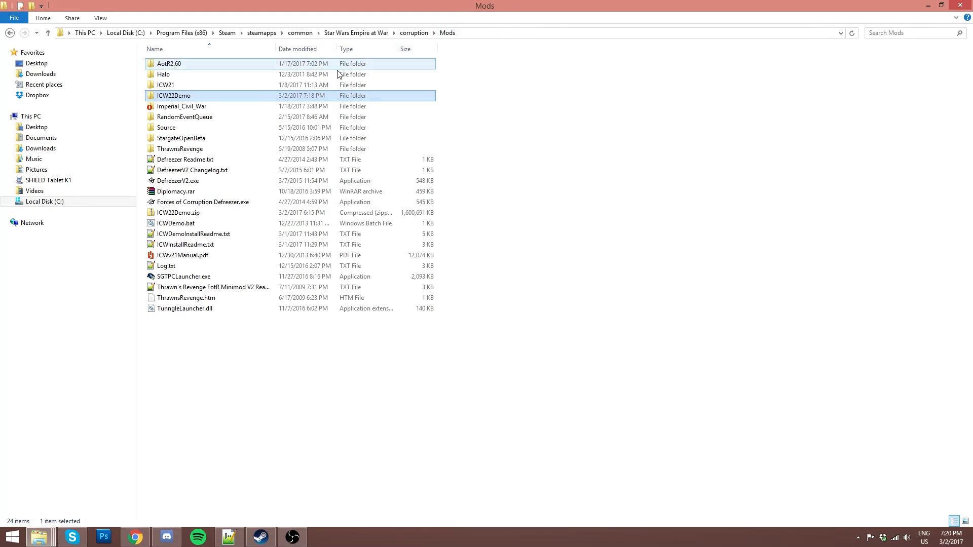
{"action": "double_click", "coordinate": [176, 96]}
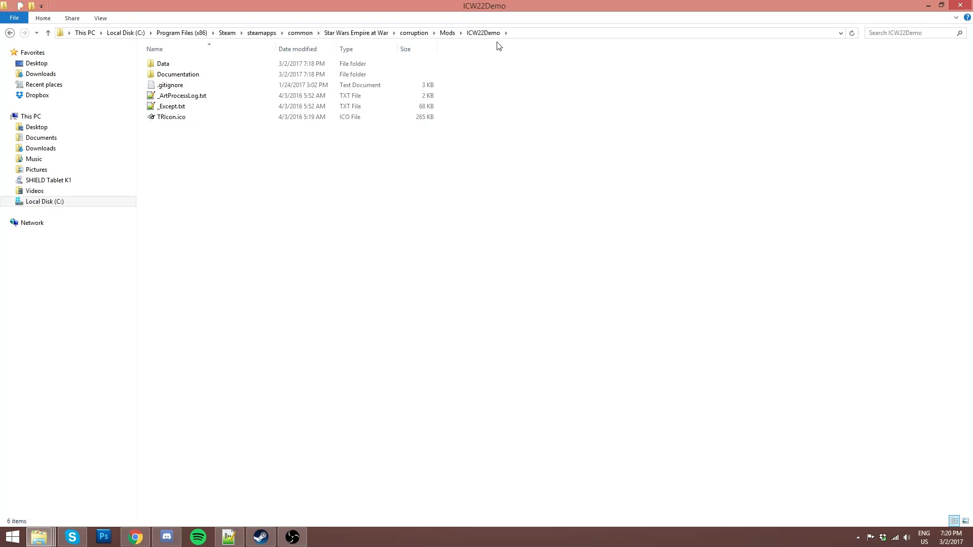
{"action": "left_click", "coordinate": [447, 32]}
{"action": "double_click", "coordinate": [202, 99]}
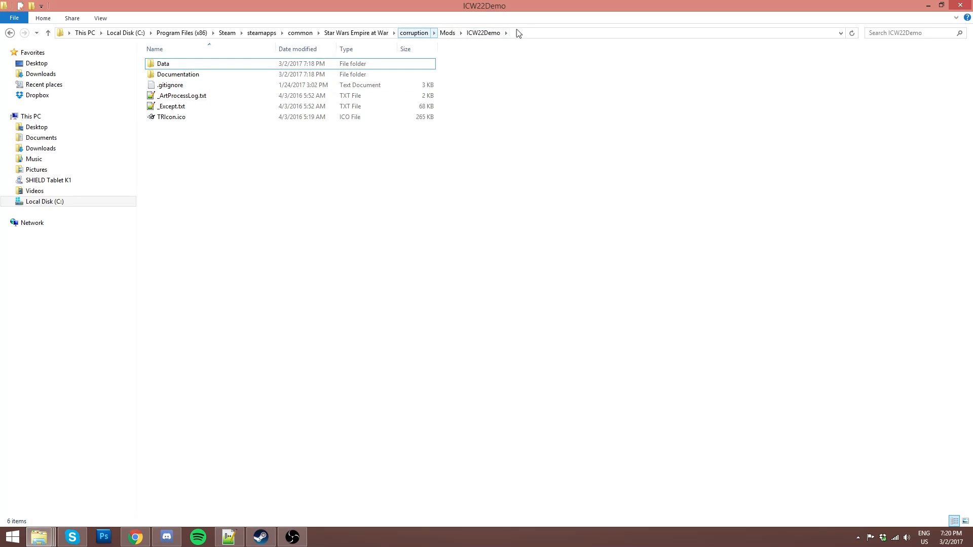
{"action": "left_click", "coordinate": [446, 32]}
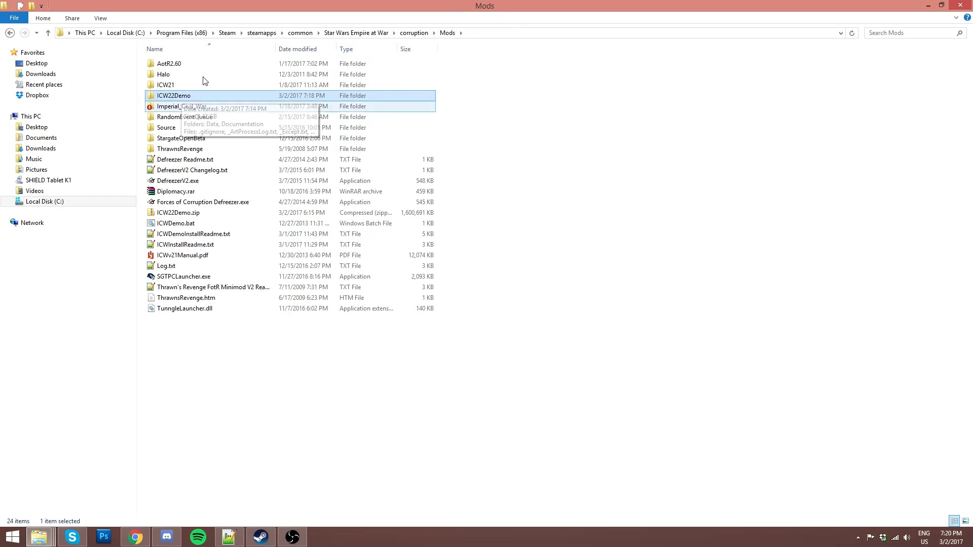
Inspect the Gold Pack's launch options (Modpath=Mods/ICW22Demo) in Steam, then switch back to Mods
{"action": "left_click", "coordinate": [268, 540]}
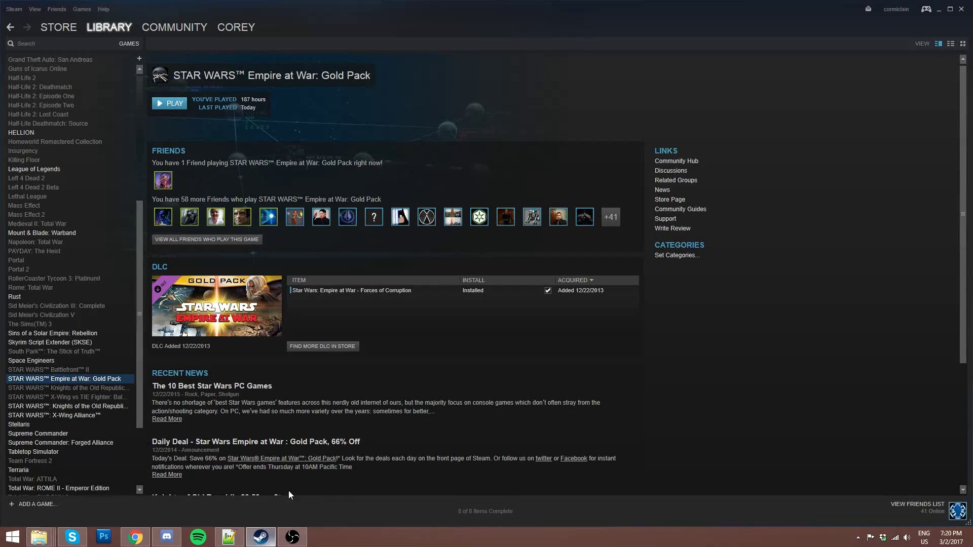
{"action": "right_click", "coordinate": [101, 379]}
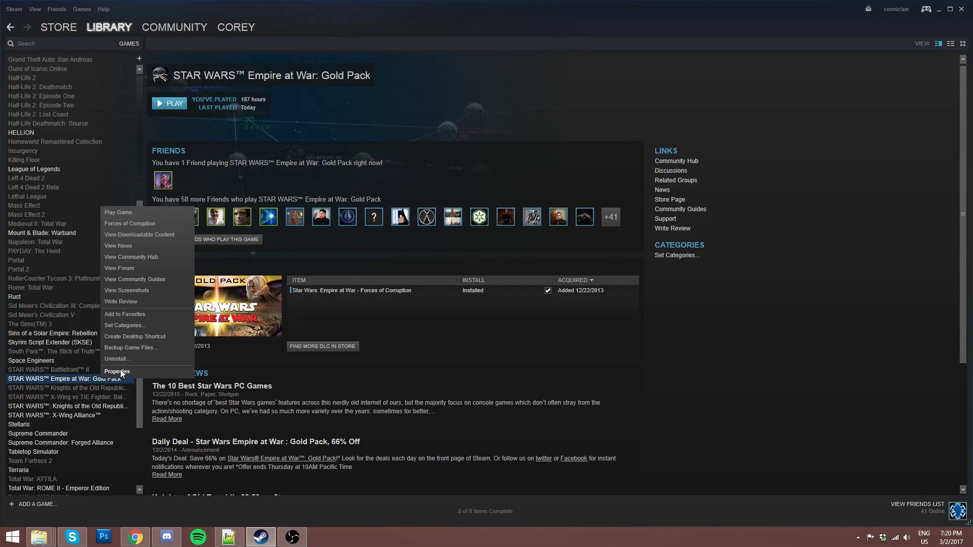
{"action": "left_click", "coordinate": [121, 370]}
{"action": "left_click", "coordinate": [377, 253]}
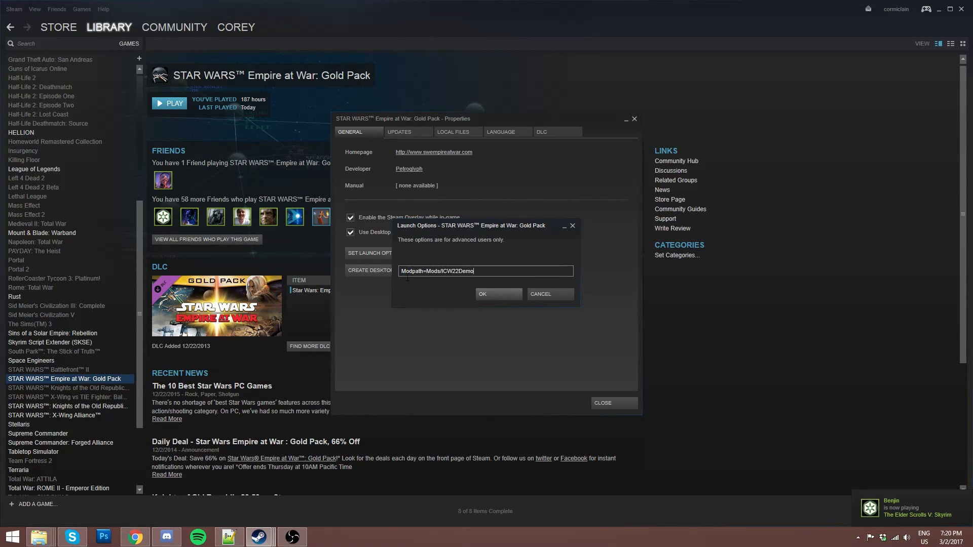
{"action": "left_click_drag", "start_coordinate": [400, 272], "coordinate": [477, 272]}
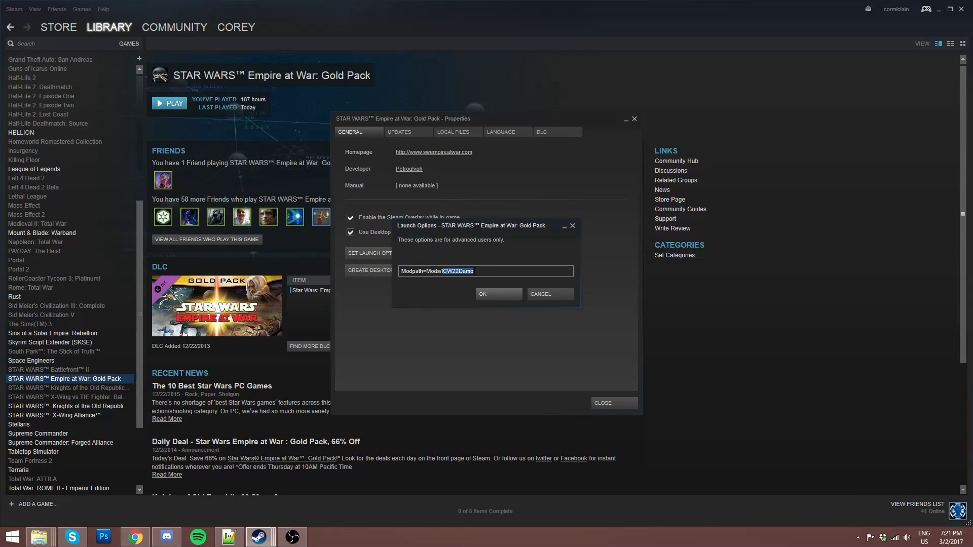
{"action": "double_click", "coordinate": [453, 265]}
{"action": "left_click", "coordinate": [43, 541]}
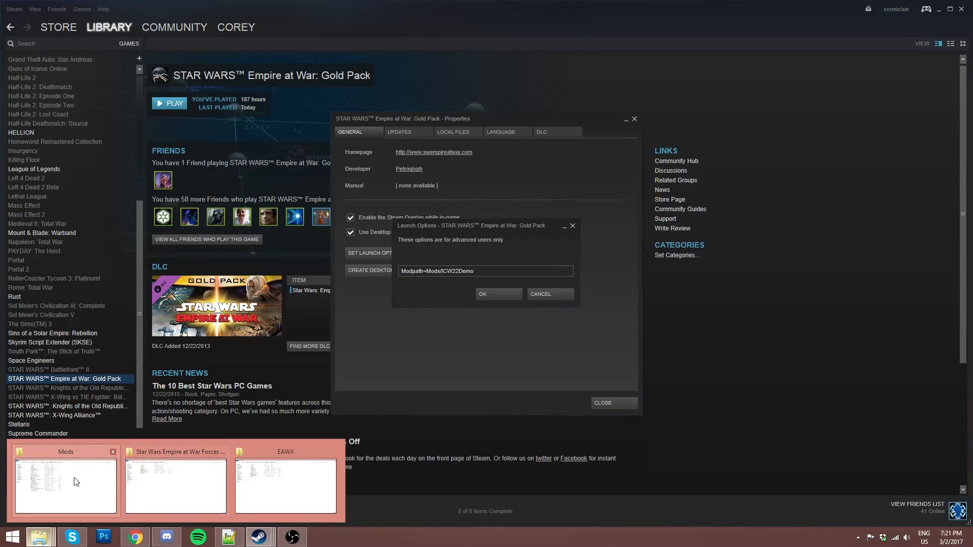
{"action": "left_click", "coordinate": [76, 482]}
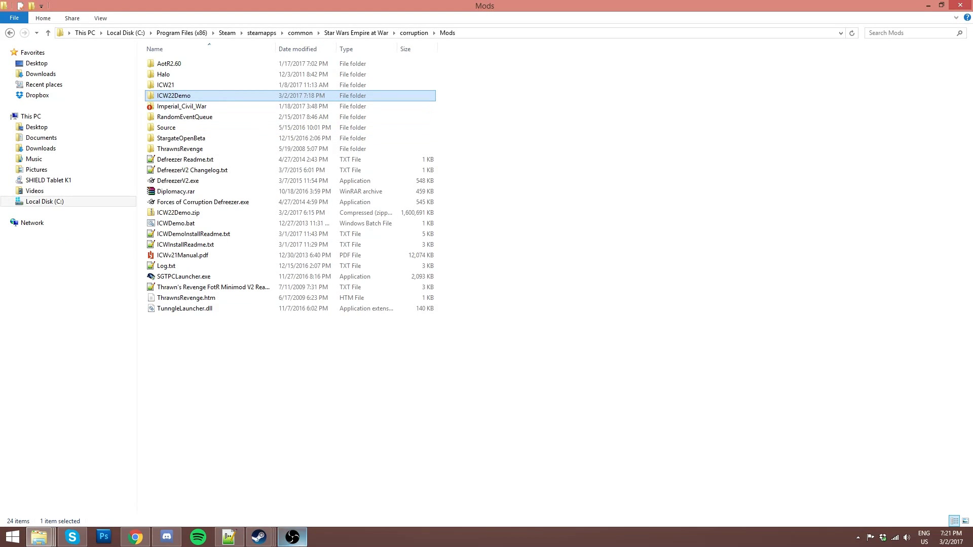
Retype the launch option's mod name so it reads Modpath=Mods/ICW22Demo and save it
{"action": "left_click", "coordinate": [259, 537]}
{"action": "left_click", "coordinate": [384, 455]}
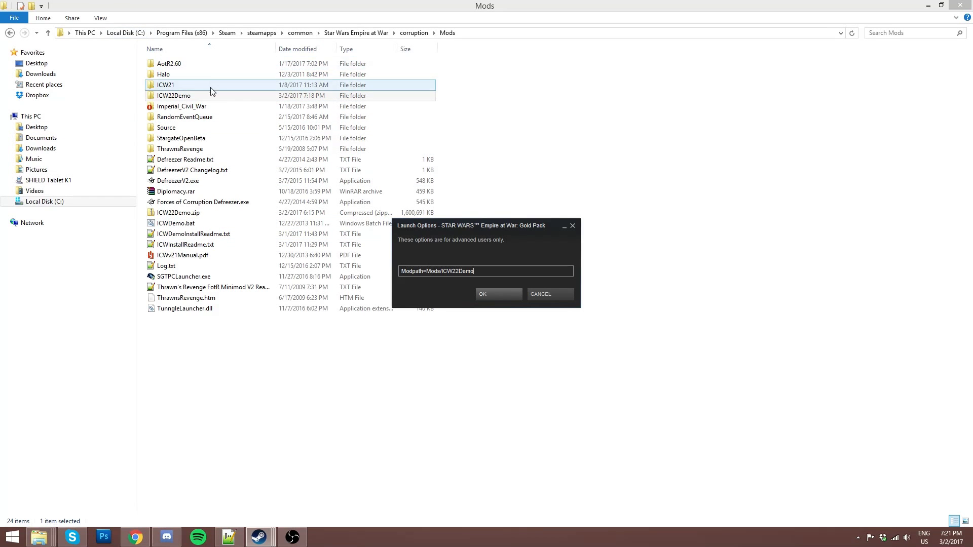
{"action": "left_click_drag", "start_coordinate": [442, 271], "coordinate": [595, 279]}
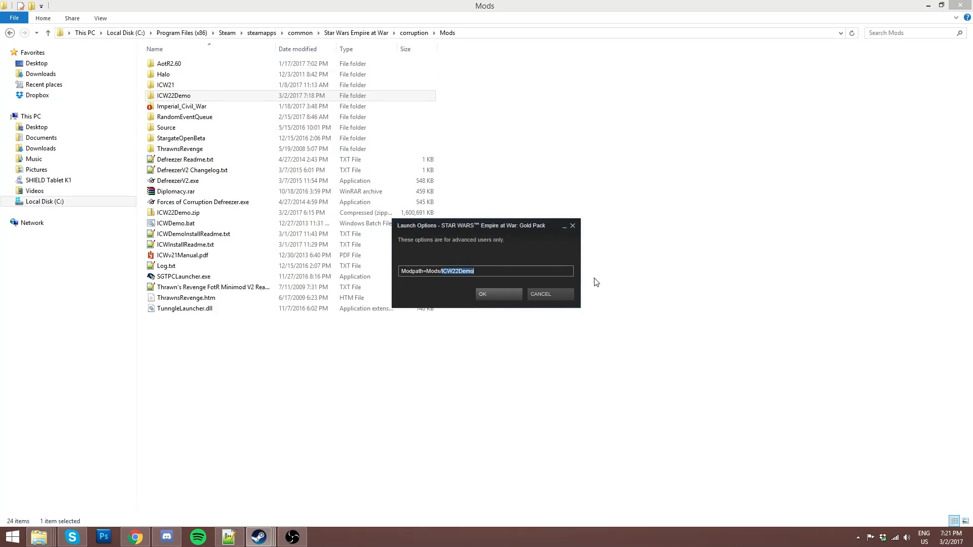
{"action": "type", "text": "Halo"}
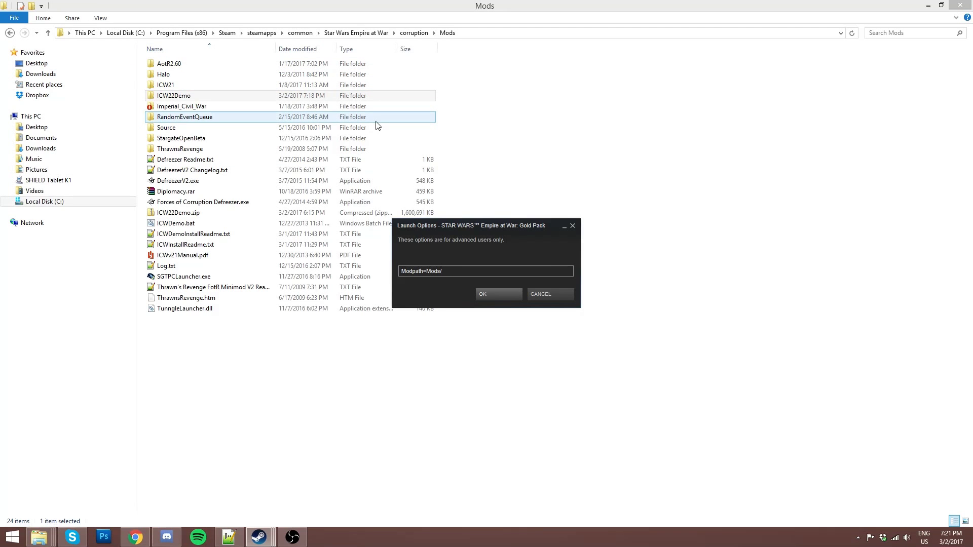
{"action": "type", "text": "ICW22DEMO"}
{"action": "key", "text": "shift+Left"}
{"action": "key", "text": "shift+Left"}
{"action": "key", "text": "shift+Left"}
{"action": "type", "text": "emo"}
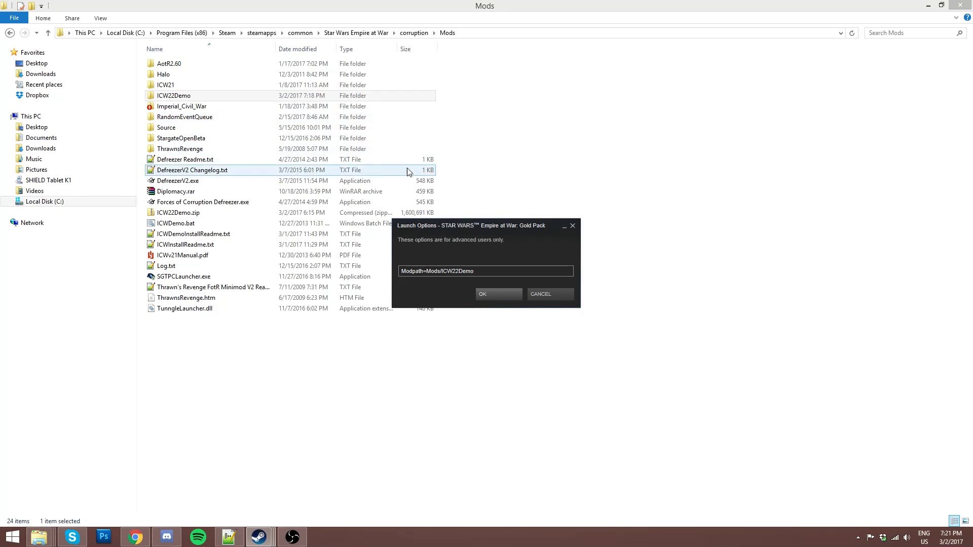
{"action": "left_click", "coordinate": [487, 297]}
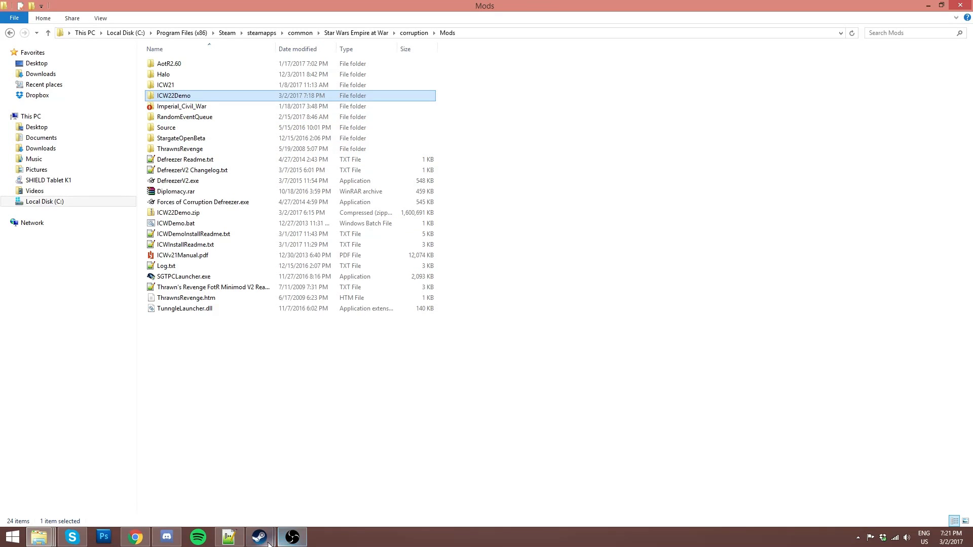
Start launching Empire at War: Gold Pack from the Steam library, choosing Forces of Corruption
{"action": "mouse_move", "coordinate": [269, 543]}
{"action": "left_click", "coordinate": [248, 476]}
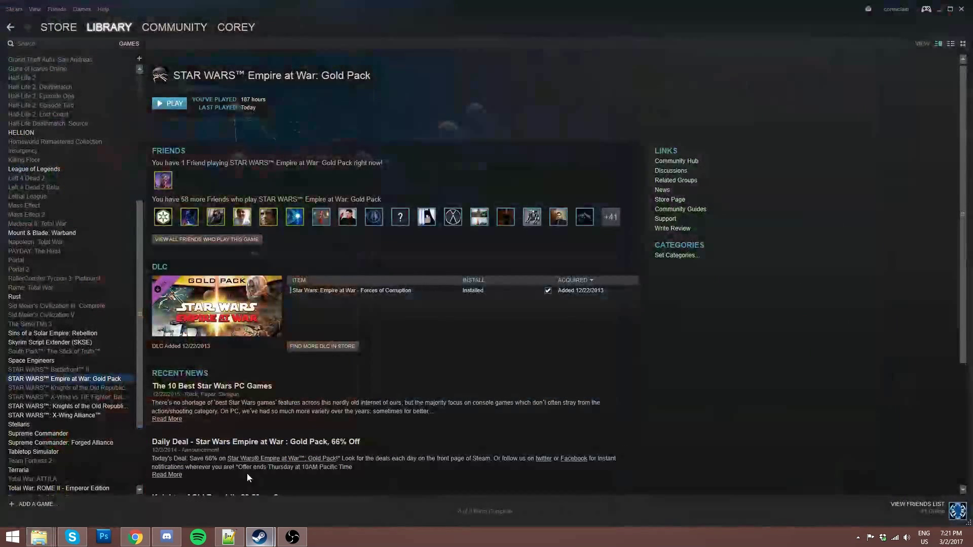
{"action": "double_click", "coordinate": [107, 382]}
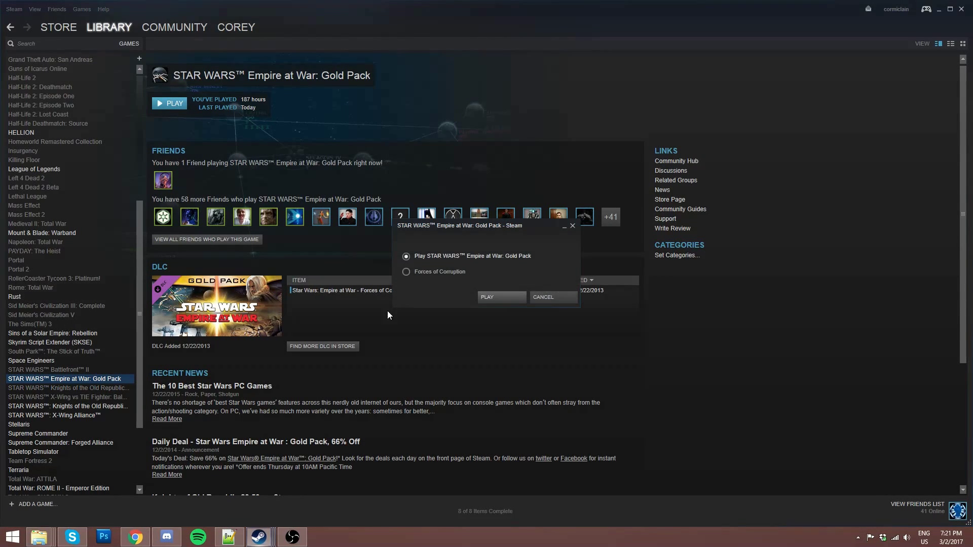
{"action": "left_click", "coordinate": [448, 274]}
Close the launch prompt without starting the game and stop the OBS recording
{"action": "left_click", "coordinate": [550, 301]}
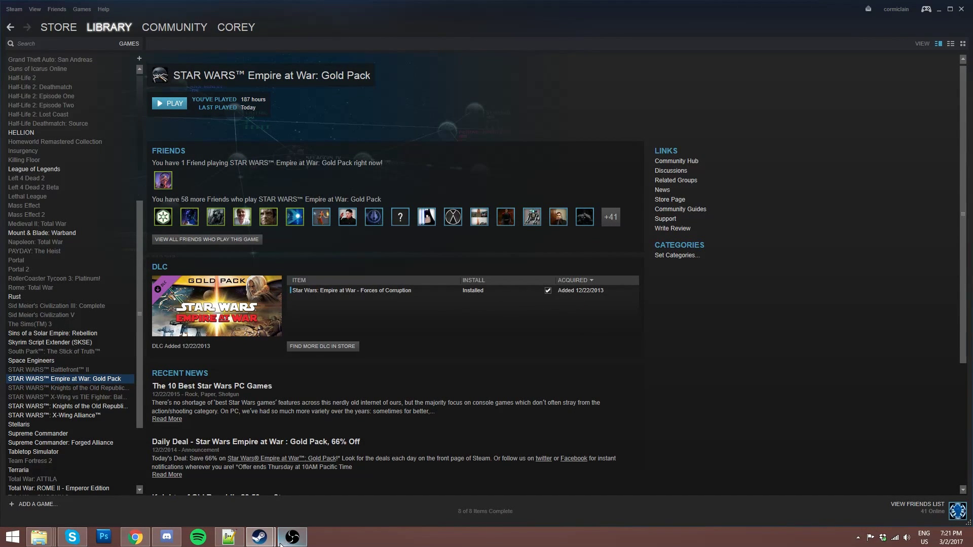
{"action": "left_click", "coordinate": [292, 538]}
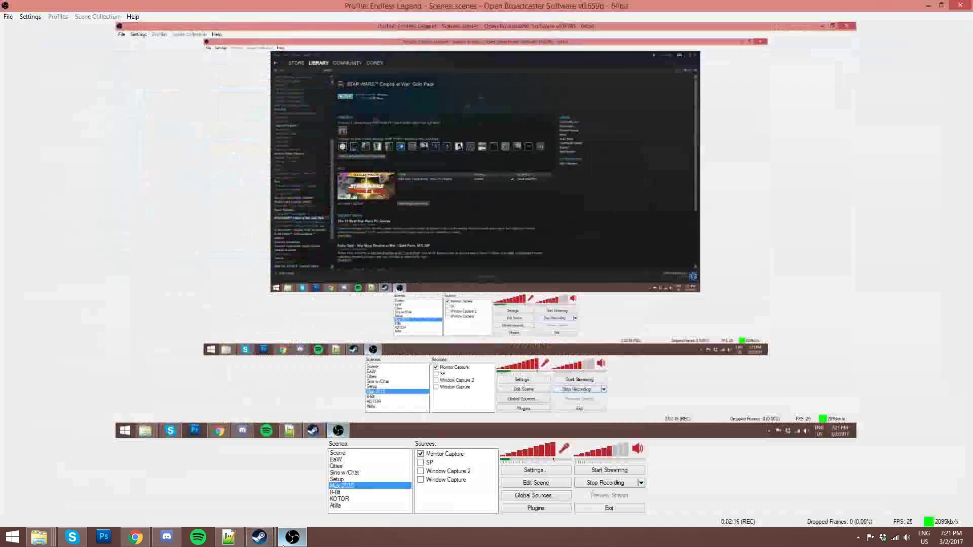
{"action": "left_click", "coordinate": [598, 482]}
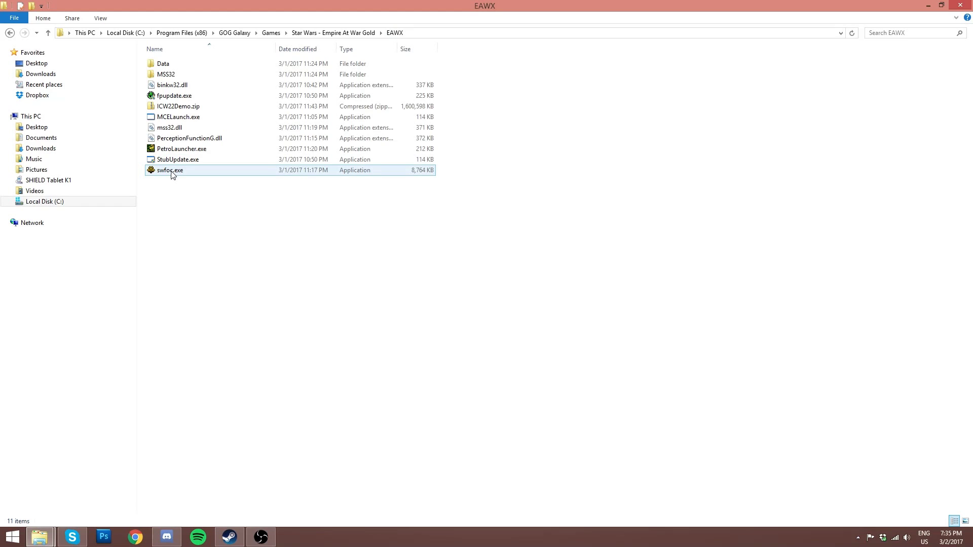
Create a 'Mods' folder in EAWX, move ICW22Demo.zip into it, and open it
{"action": "mouse_move", "coordinate": [180, 178]}
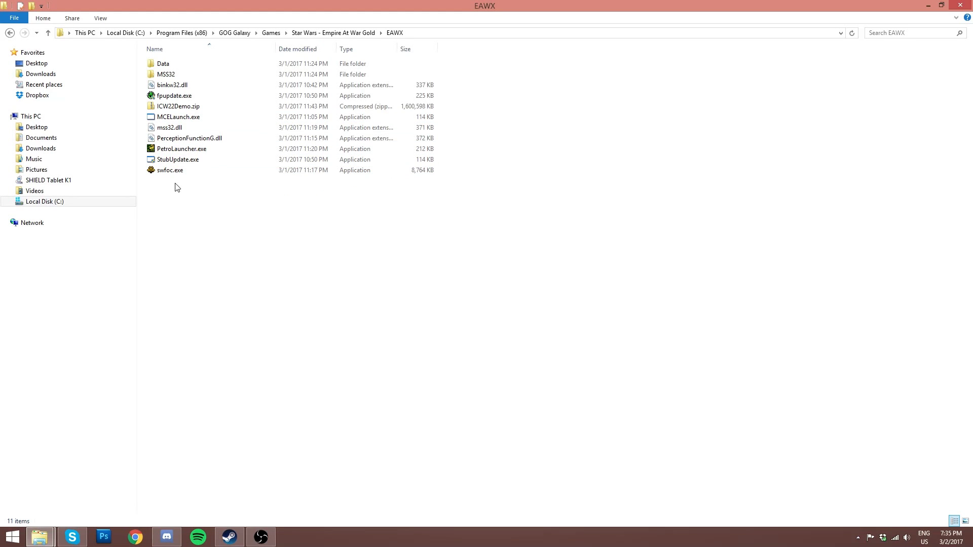
{"action": "right_click", "coordinate": [180, 189]}
{"action": "mouse_move", "coordinate": [225, 354]}
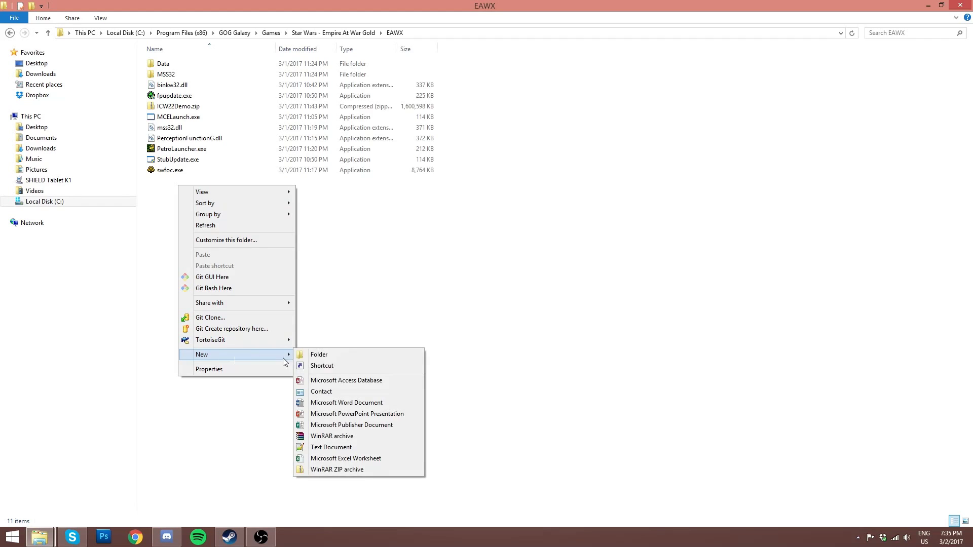
{"action": "left_click", "coordinate": [341, 356]}
{"action": "type", "text": "Mods"}
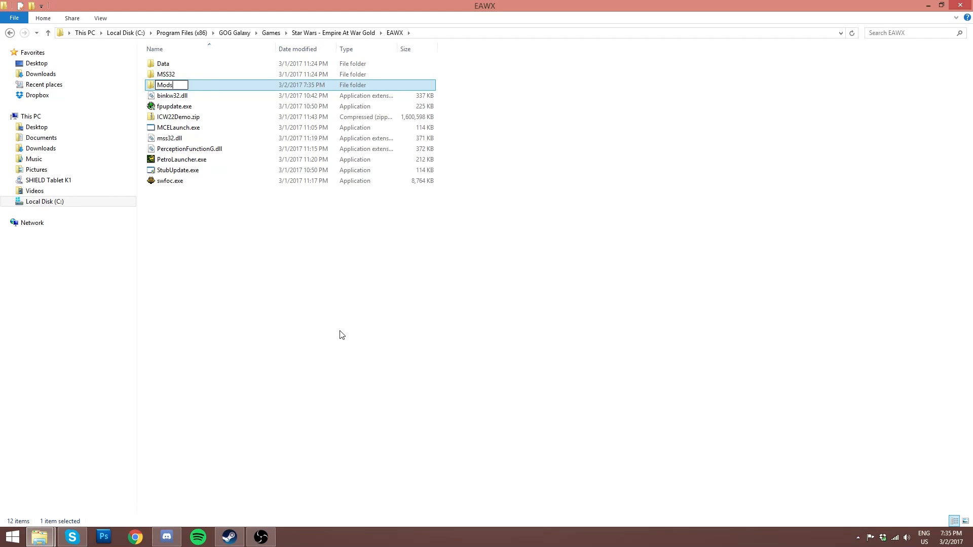
{"action": "key", "text": "Return"}
{"action": "left_click_drag", "start_coordinate": [170, 118], "coordinate": [197, 80]}
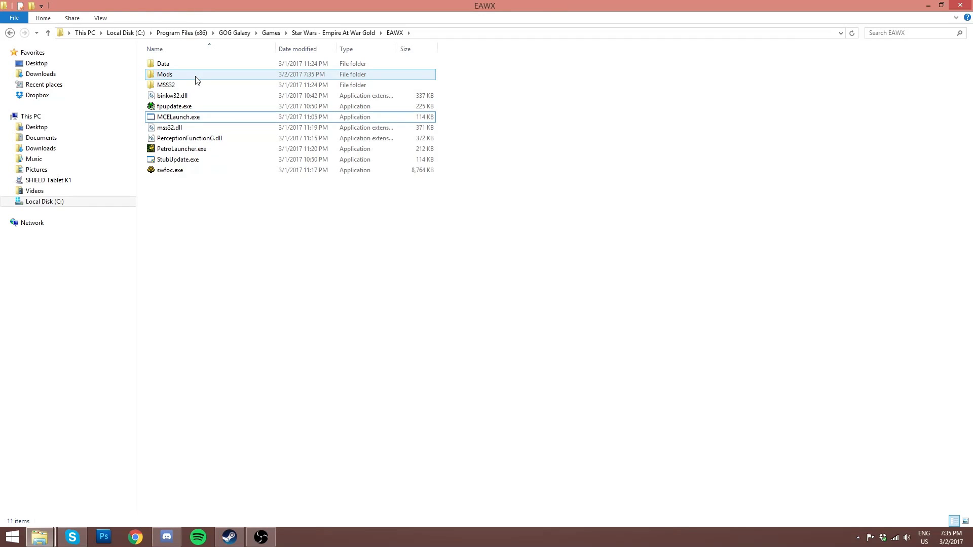
{"action": "double_click", "coordinate": [198, 81]}
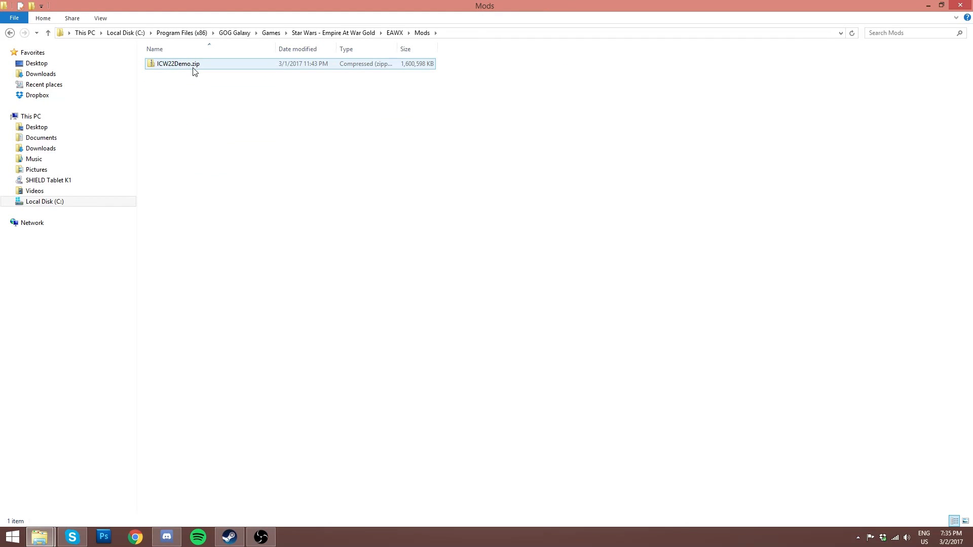
Extract ICW22Demo.zip with the destination path trimmed to end at Mods\
{"action": "left_click", "coordinate": [189, 68]}
{"action": "right_click", "coordinate": [188, 64]}
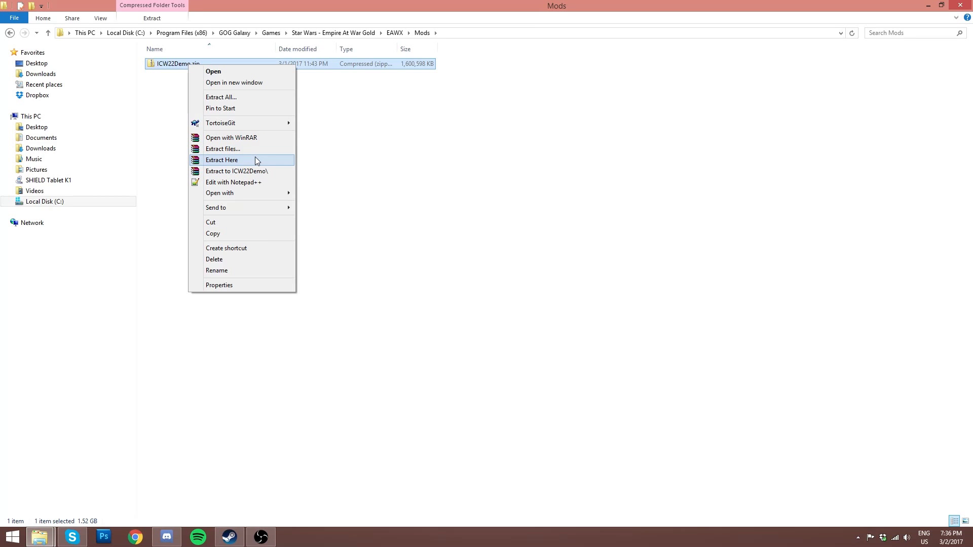
{"action": "left_click", "coordinate": [255, 100]}
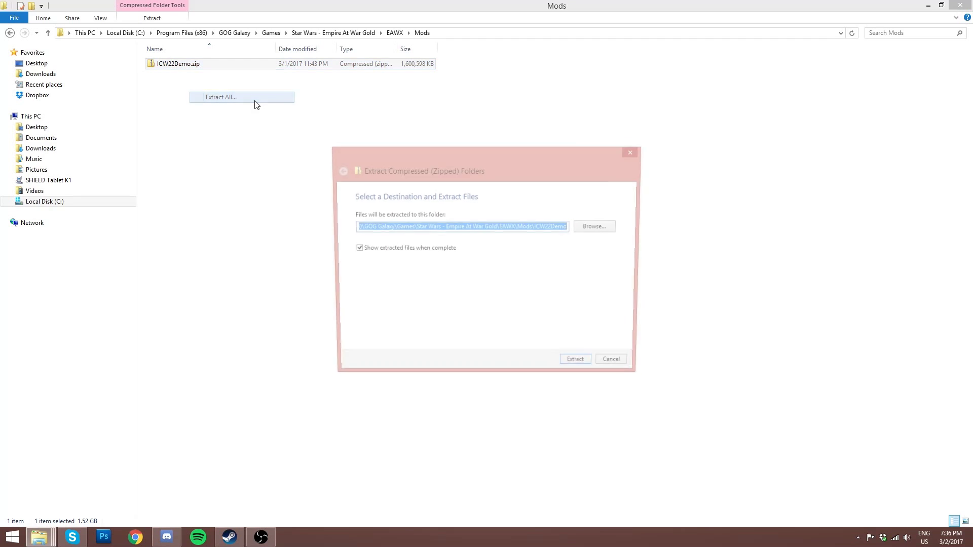
{"action": "double_click", "coordinate": [536, 226]}
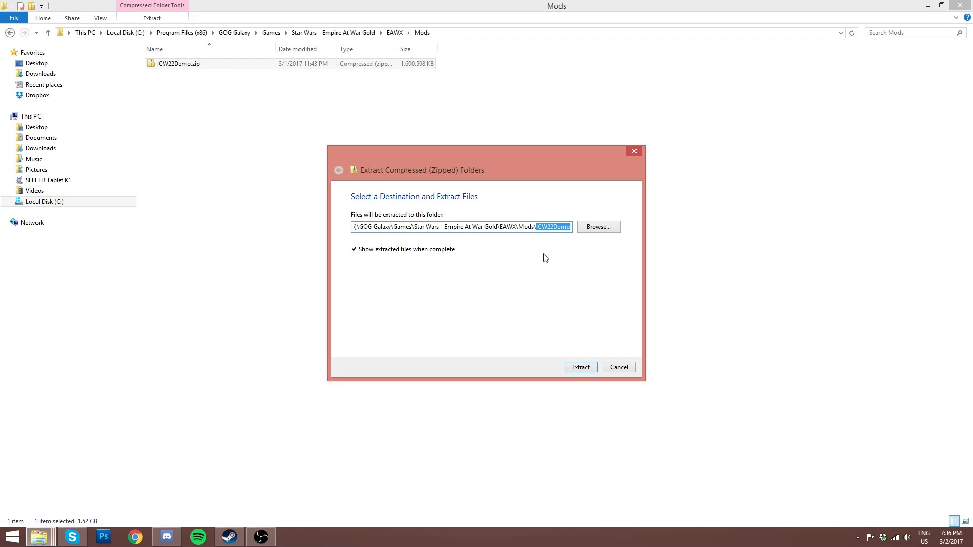
{"action": "key", "text": "BackSpace"}
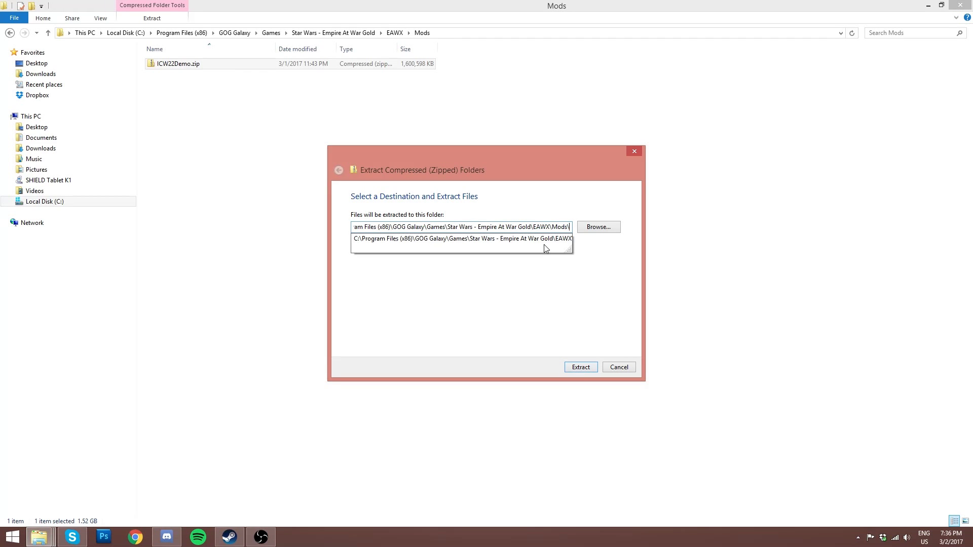
{"action": "left_click", "coordinate": [581, 367]}
{"action": "left_click", "coordinate": [581, 367]}
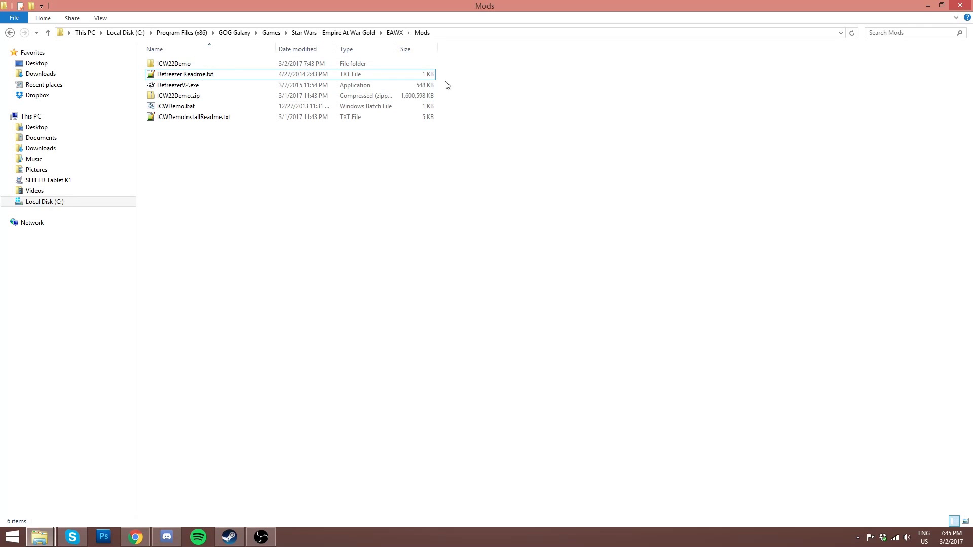
{"action": "mouse_move", "coordinate": [445, 79]}
{"action": "left_mouse_down"}
{"action": "mouse_move", "coordinate": [437, 99]}
{"action": "mouse_move", "coordinate": [436, 74]}
{"action": "mouse_move", "coordinate": [445, 73]}
{"action": "mouse_move", "coordinate": [427, 84]}
{"action": "left_mouse_up"}
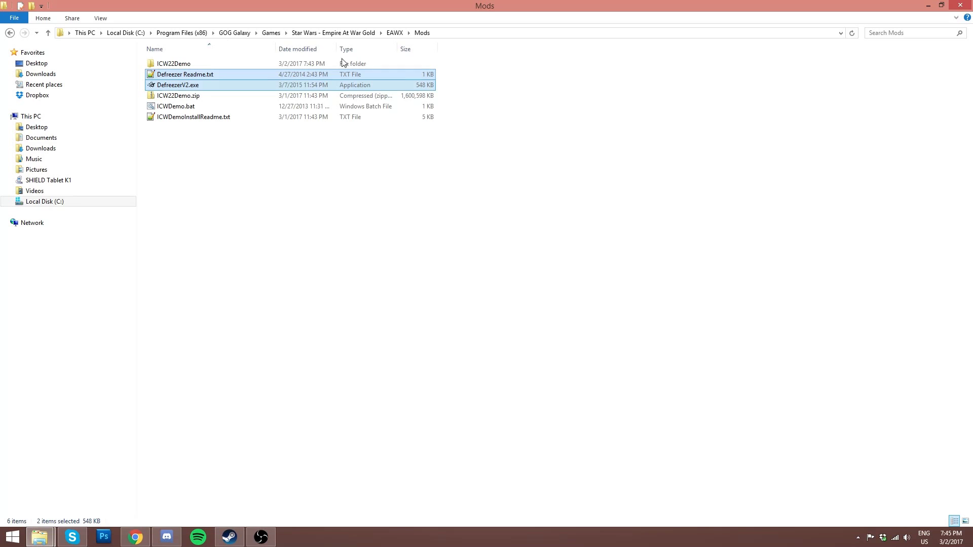
{"action": "double_click", "coordinate": [202, 76]}
{"action": "left_click", "coordinate": [185, 117]}
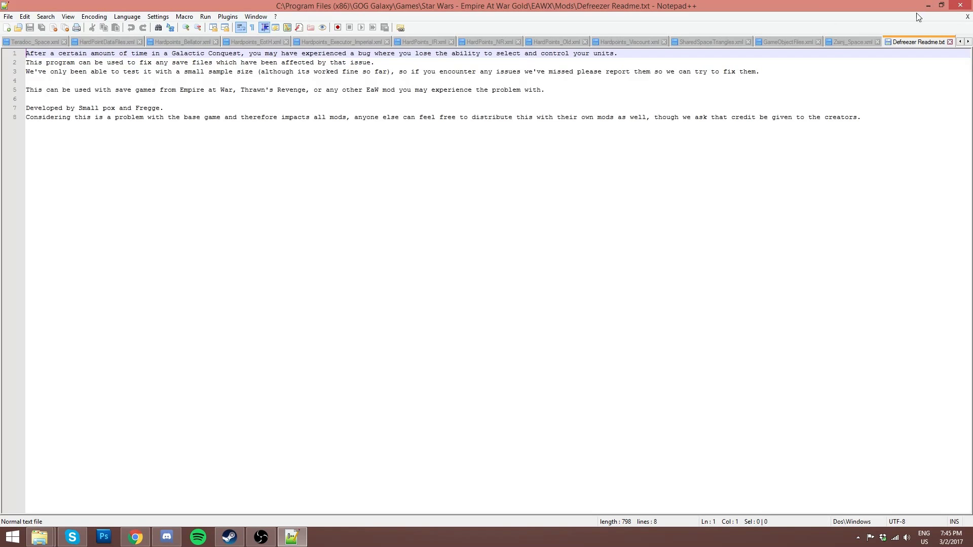
{"action": "left_click", "coordinate": [961, 5]}
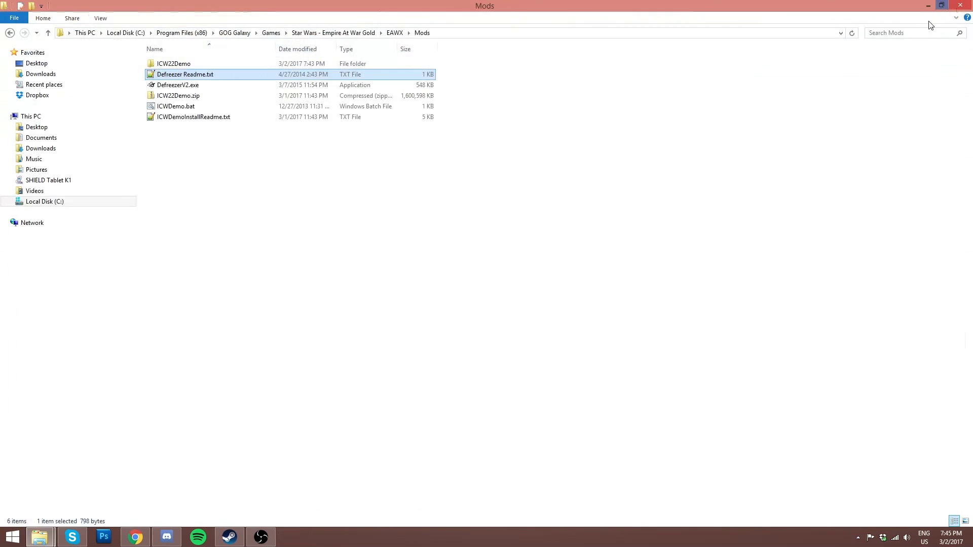
{"action": "left_click", "coordinate": [210, 107]}
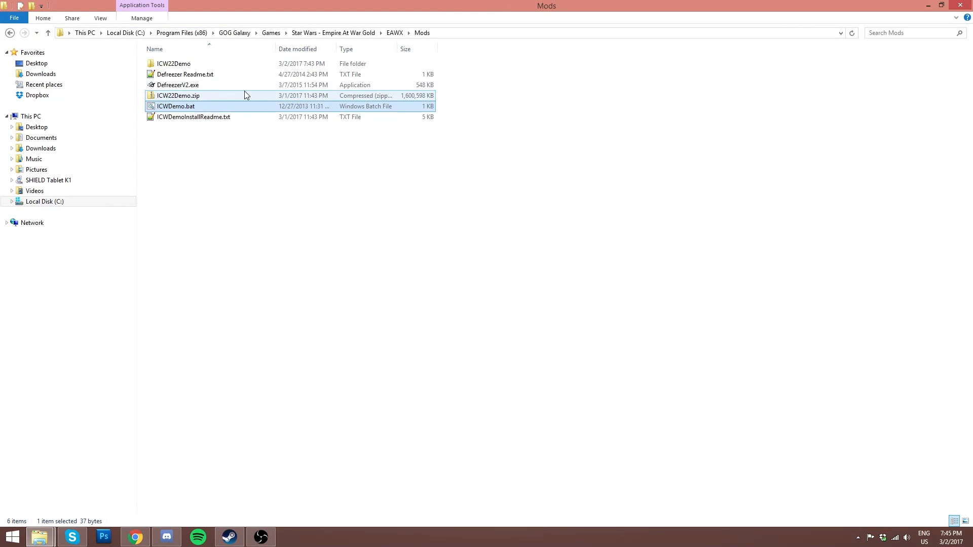
{"action": "left_click", "coordinate": [215, 95]}
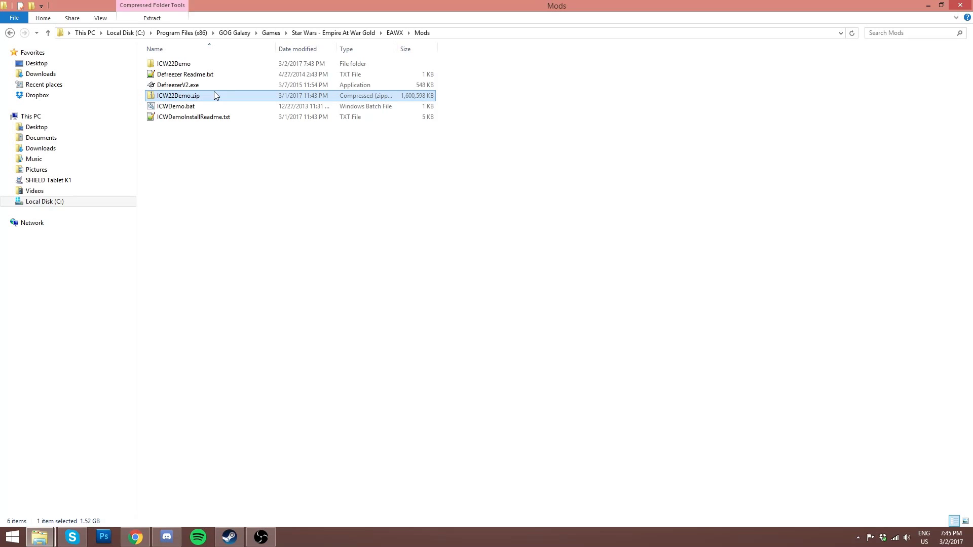
{"action": "double_click", "coordinate": [183, 121]}
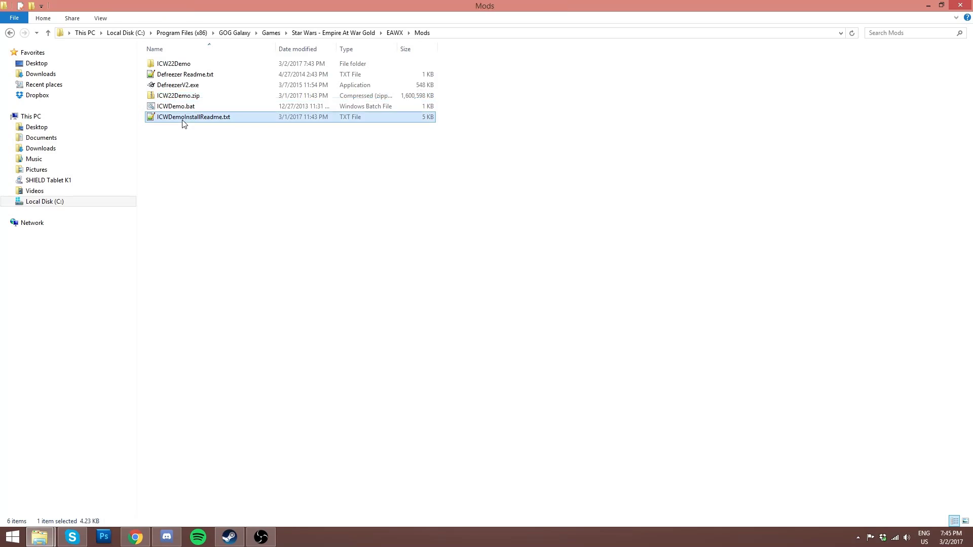
{"action": "scroll", "coordinate": [348, 204], "scroll_direction": "down", "scroll_amount": 8}
{"action": "scroll", "coordinate": [330, 282], "scroll_direction": "up", "scroll_amount": 16}
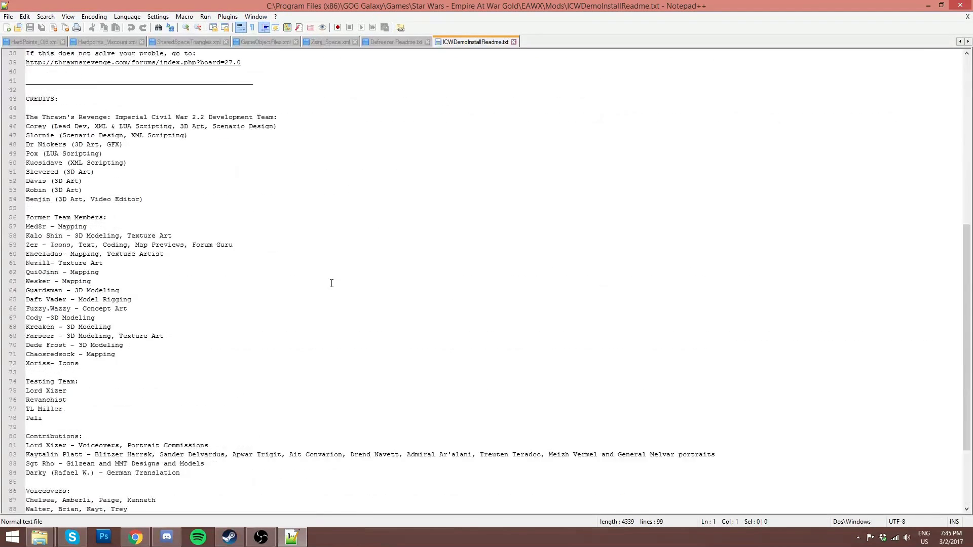
{"action": "left_click_drag", "start_coordinate": [265, 391], "coordinate": [22, 245]}
{"action": "left_click", "coordinate": [179, 265]}
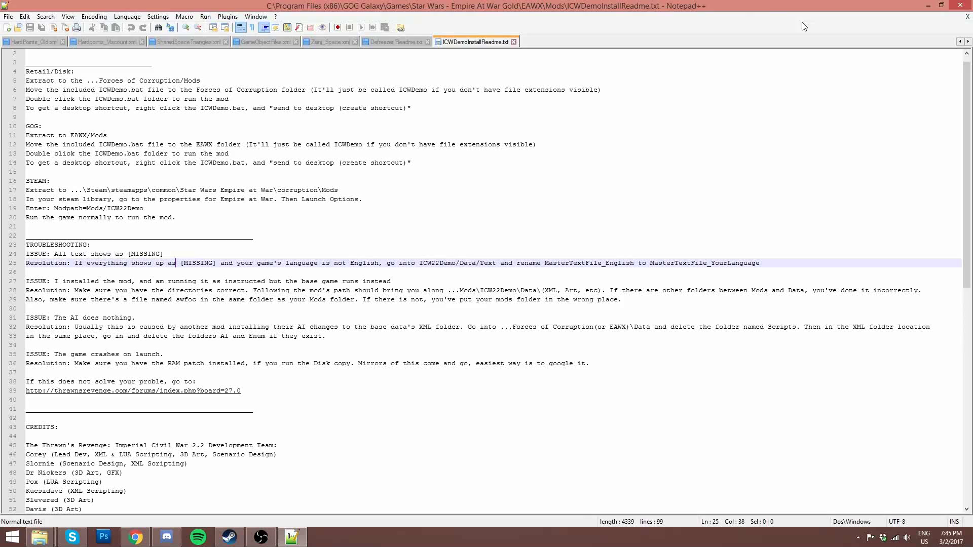
{"action": "left_click", "coordinate": [961, 9]}
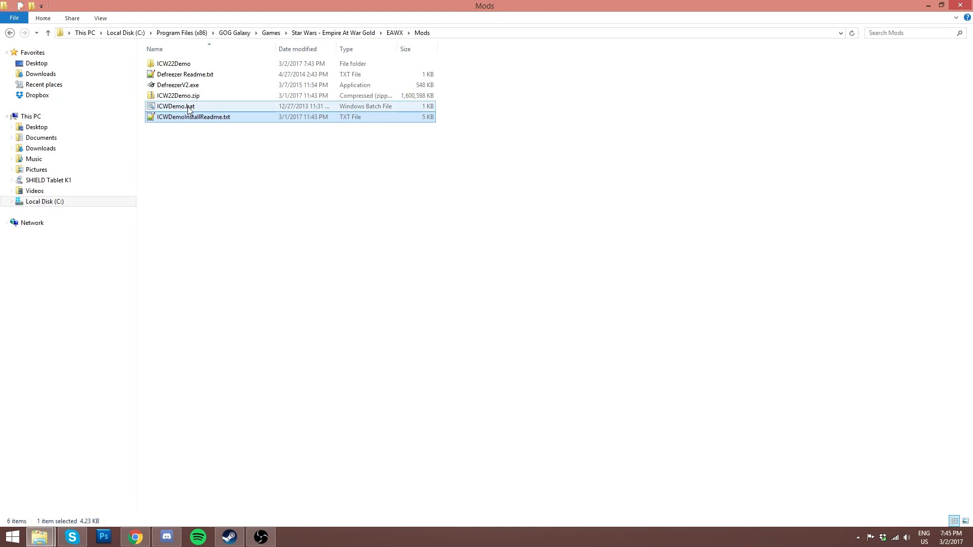
{"action": "left_click", "coordinate": [309, 106]}
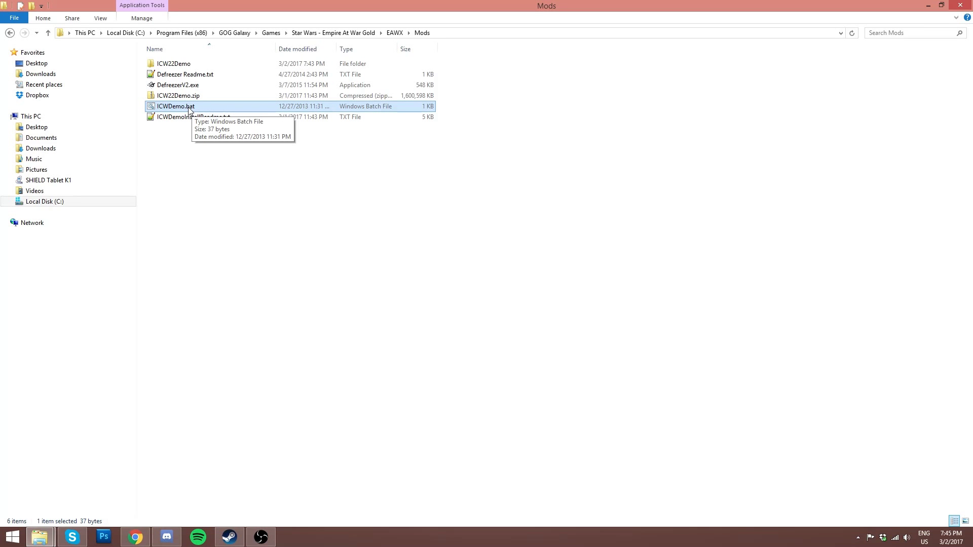
{"action": "right_click", "coordinate": [189, 109]}
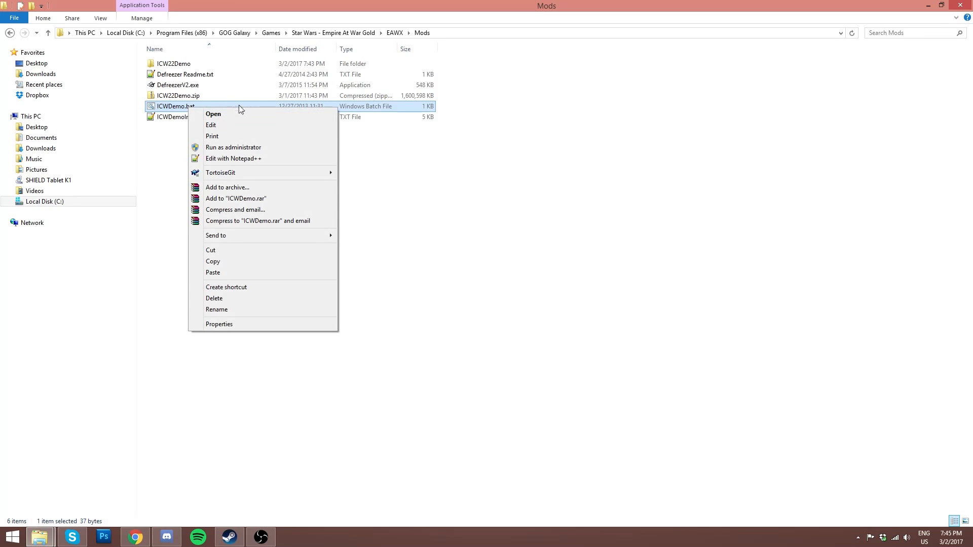
{"action": "left_click", "coordinate": [241, 126]}
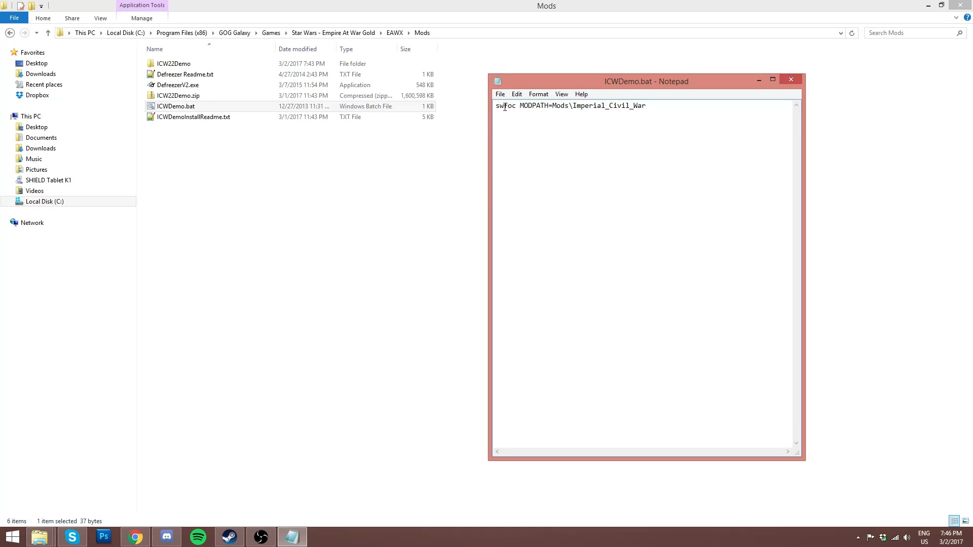
{"action": "left_click_drag", "start_coordinate": [523, 107], "coordinate": [650, 103]}
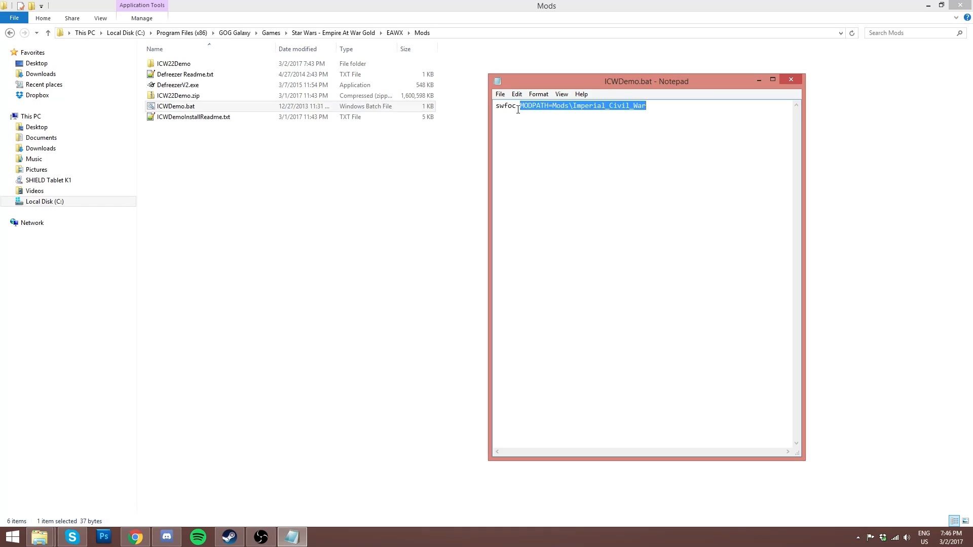
{"action": "left_click_drag", "start_coordinate": [517, 110], "coordinate": [498, 111]}
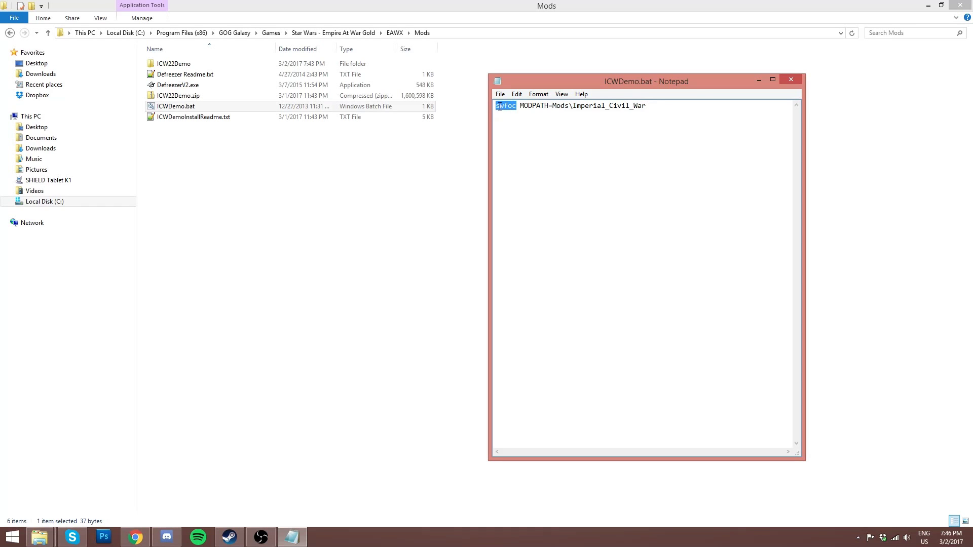
{"action": "left_click", "coordinate": [516, 106]}
{"action": "left_click_drag", "start_coordinate": [522, 106], "coordinate": [647, 106]}
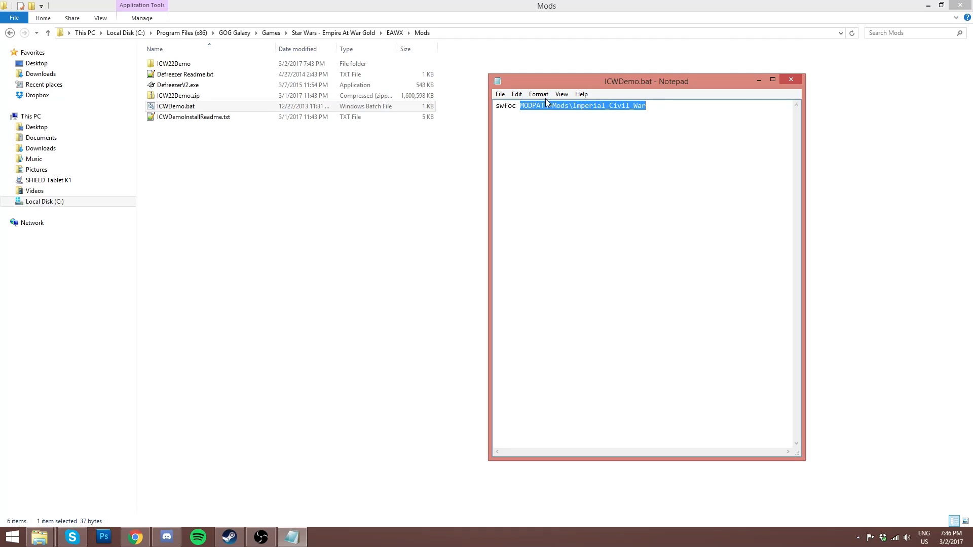
Close ICWDemo.bat without changes, then cut it from Mods and paste it into the EAWX folder
{"action": "left_click", "coordinate": [795, 80]}
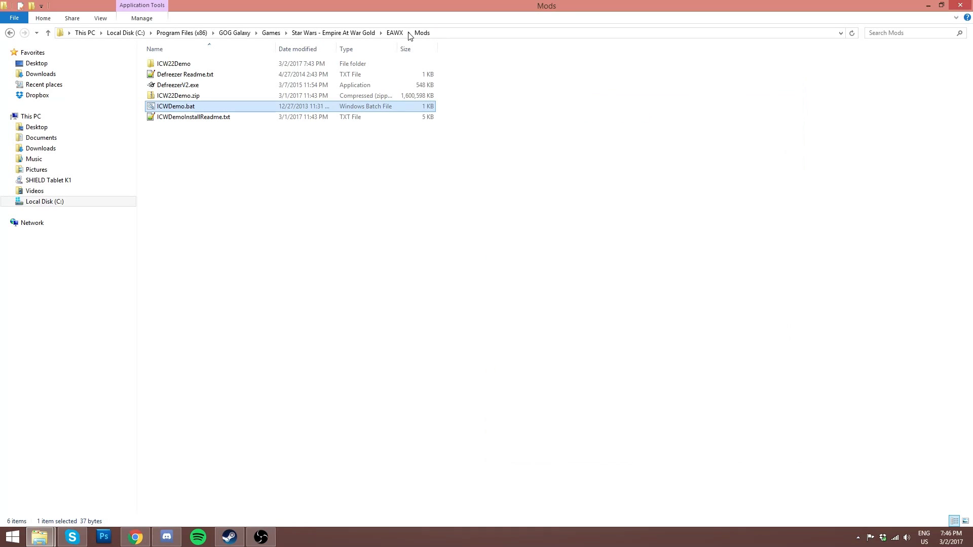
{"action": "right_click", "coordinate": [163, 108]}
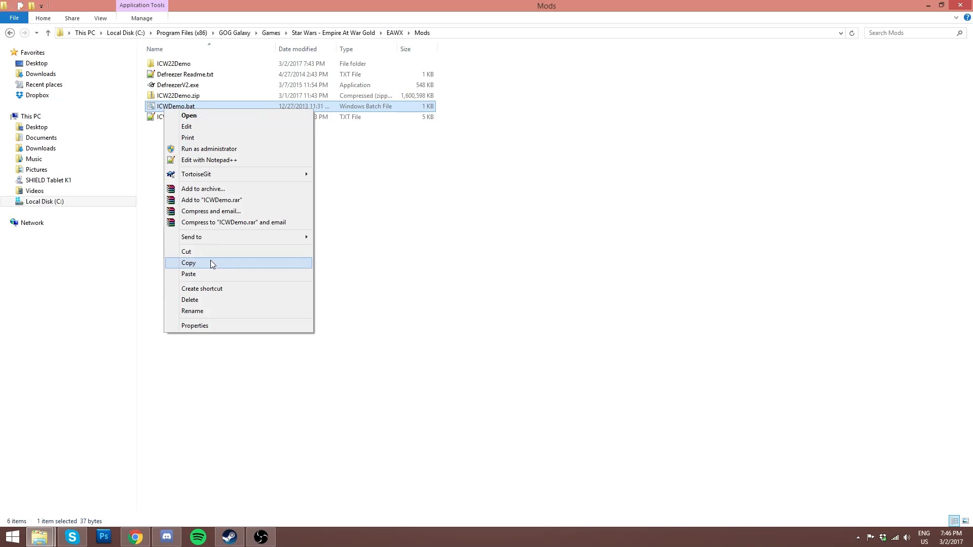
{"action": "left_click", "coordinate": [208, 252]}
{"action": "left_click", "coordinate": [395, 32]}
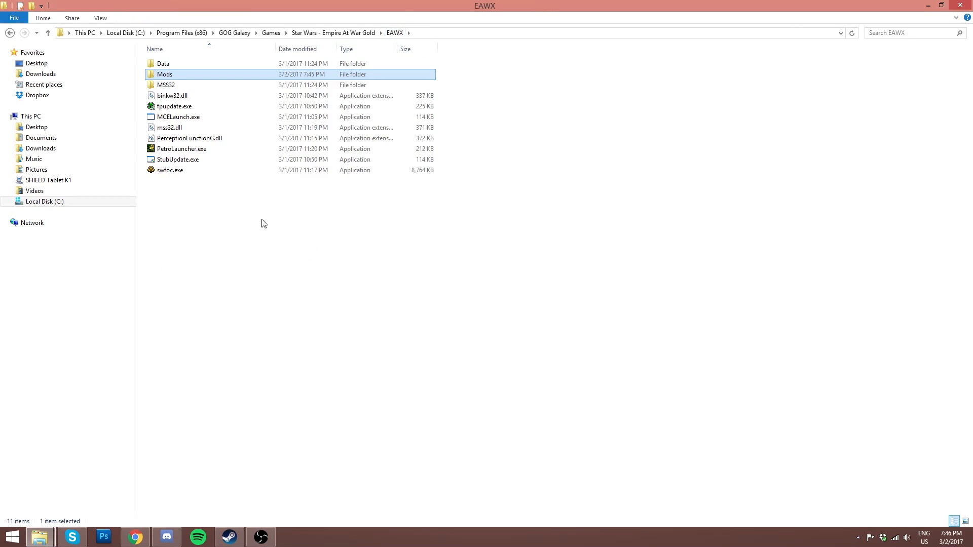
{"action": "left_click", "coordinate": [262, 221]}
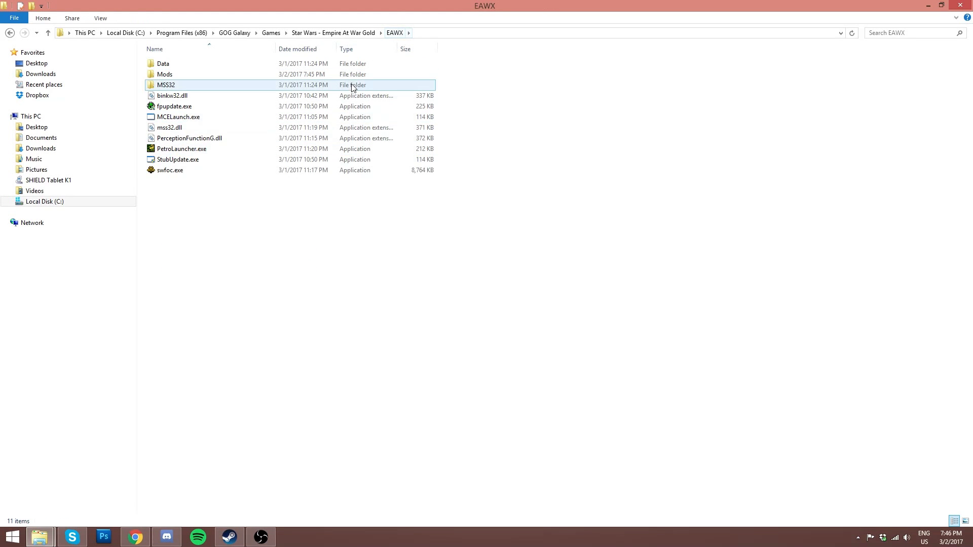
{"action": "key", "text": "ctrl+v"}
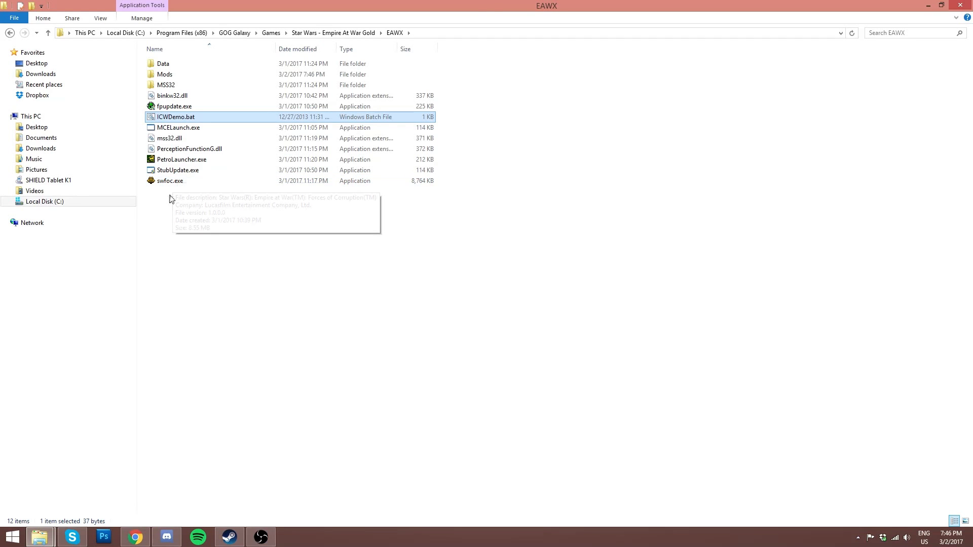
{"action": "left_click", "coordinate": [178, 196]}
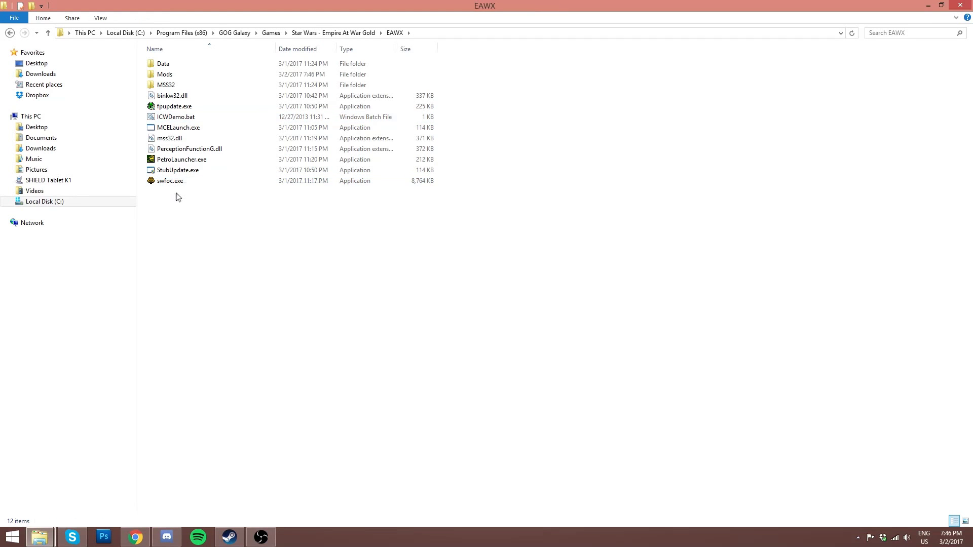
Bring up ICWDemo.bat's Send to submenu, then dismiss it without choosing anything
{"action": "right_click", "coordinate": [178, 121]}
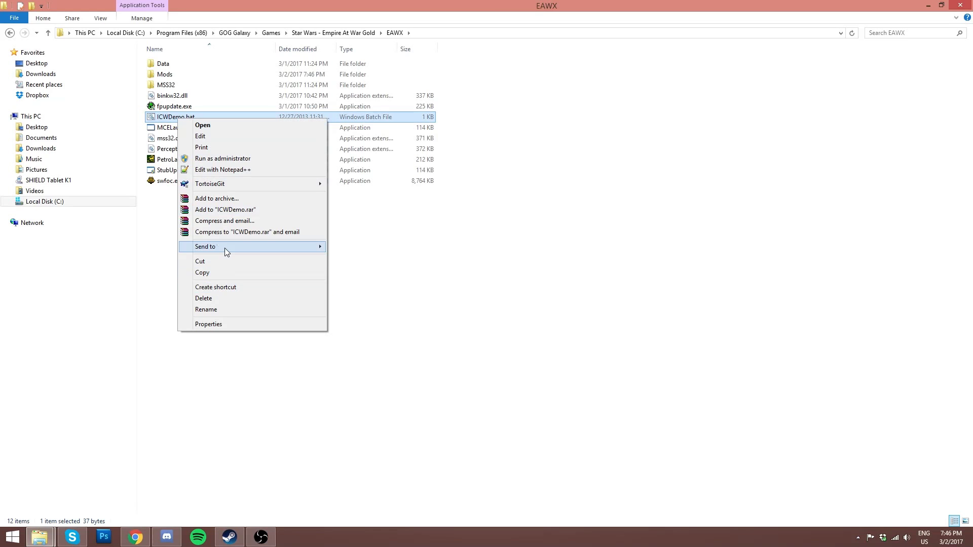
{"action": "mouse_move", "coordinate": [224, 248]}
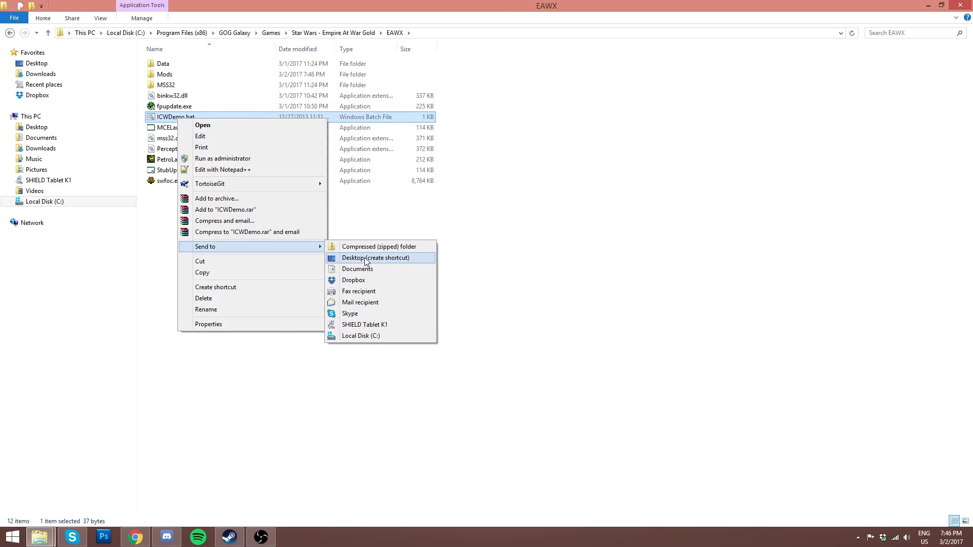
{"action": "left_click", "coordinate": [527, 246]}
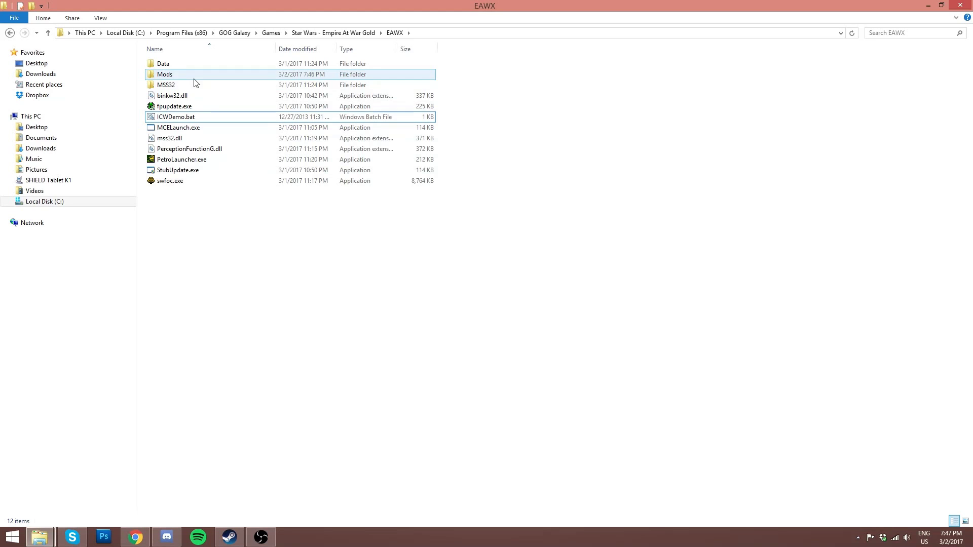
Check the EAWX Mods folder contents and open the ICW22Demo mod folder
{"action": "left_click", "coordinate": [181, 120]}
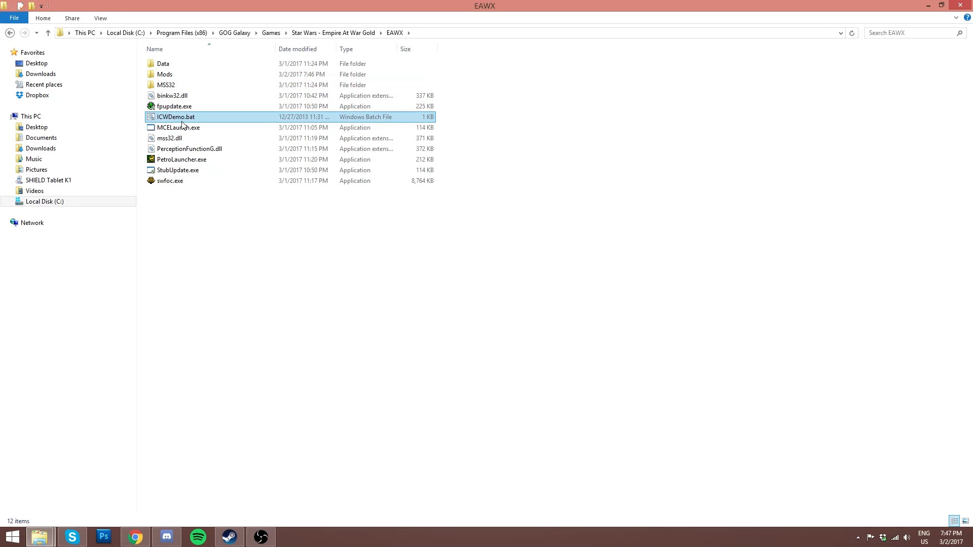
{"action": "double_click", "coordinate": [182, 77]}
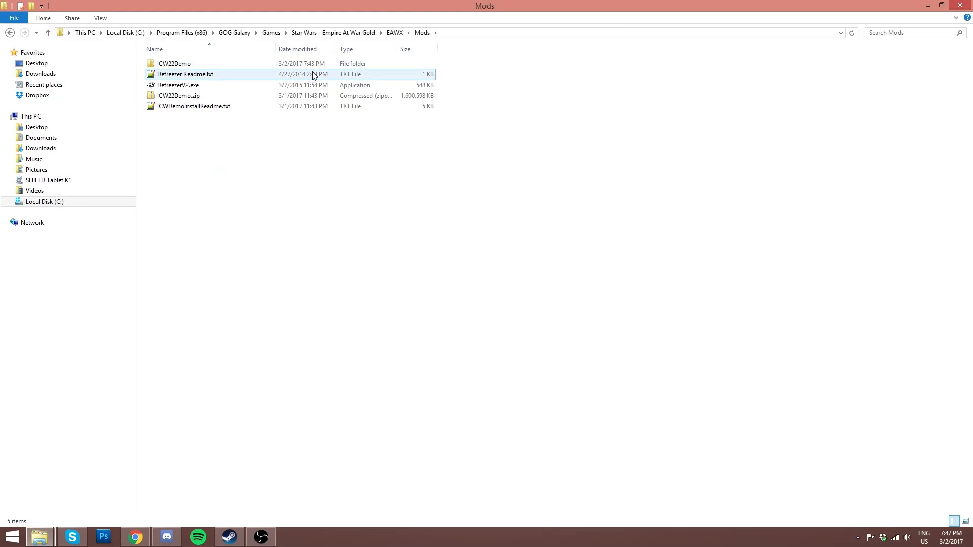
{"action": "left_click", "coordinate": [398, 32]}
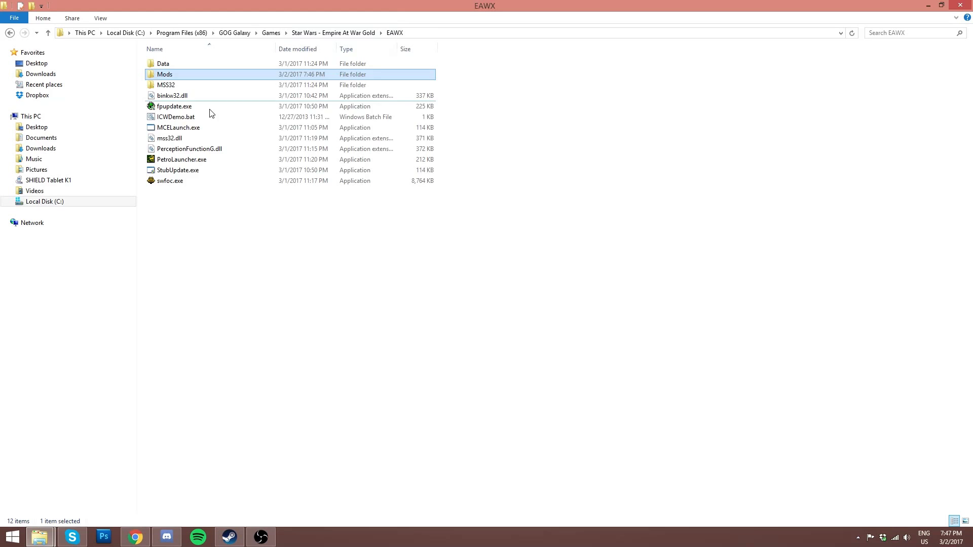
{"action": "double_click", "coordinate": [172, 76]}
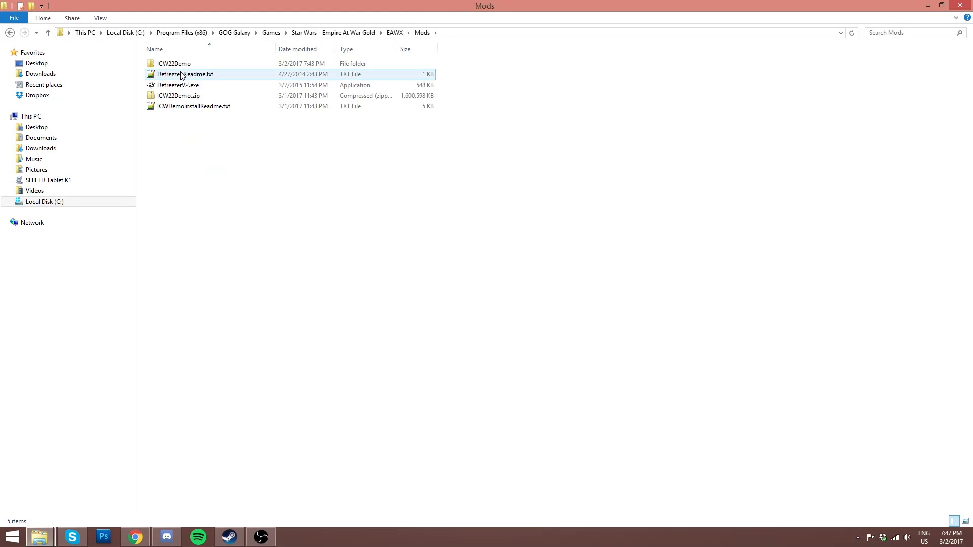
{"action": "double_click", "coordinate": [183, 64]}
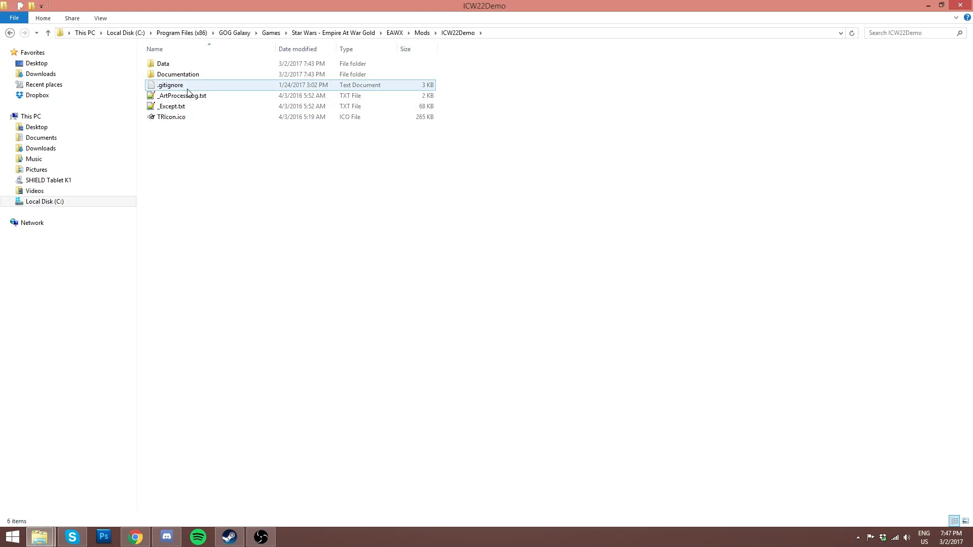
Create a new folder named ICW22Demo inside the ICW22Demo mod folder
{"action": "right_click", "coordinate": [182, 146]}
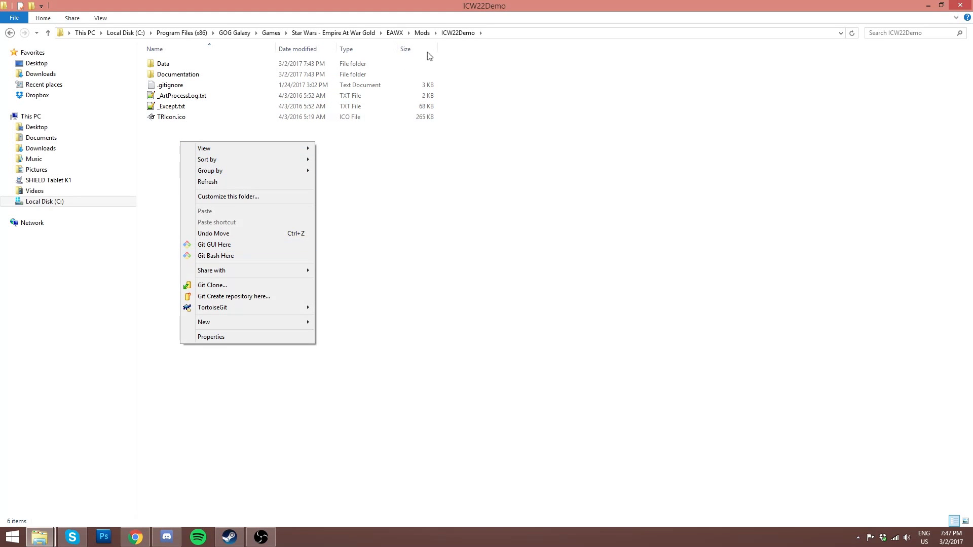
{"action": "left_click", "coordinate": [423, 33]}
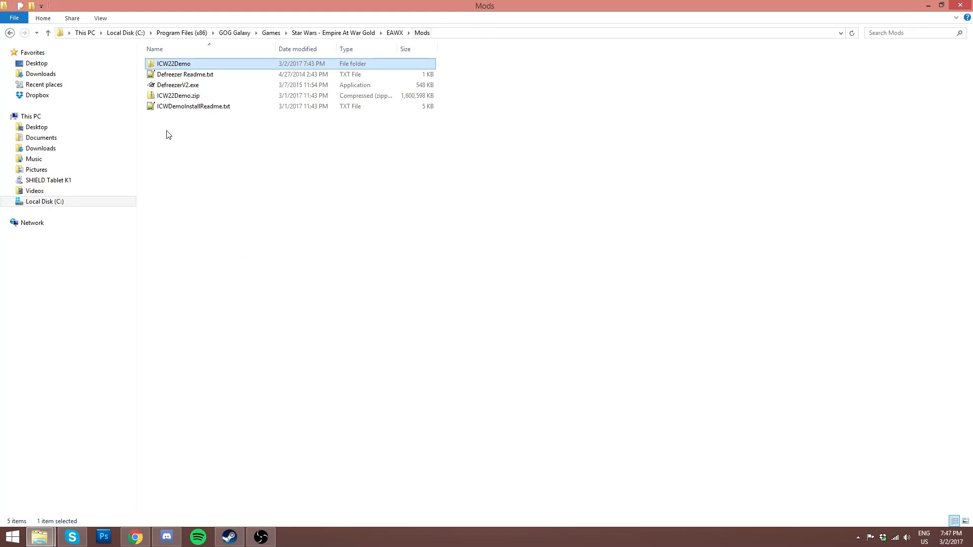
{"action": "double_click", "coordinate": [183, 65]}
{"action": "right_click", "coordinate": [188, 152]}
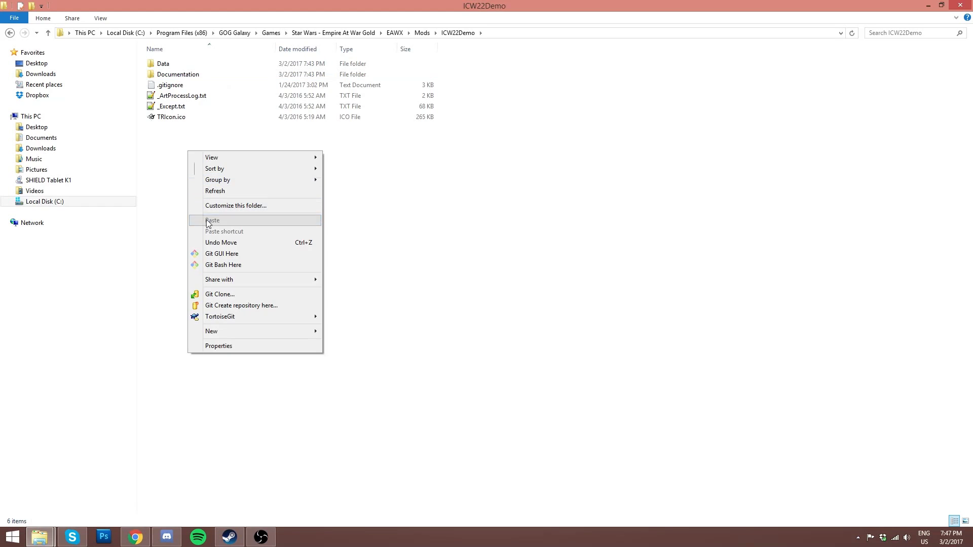
{"action": "mouse_move", "coordinate": [239, 331]}
{"action": "left_click", "coordinate": [355, 330]}
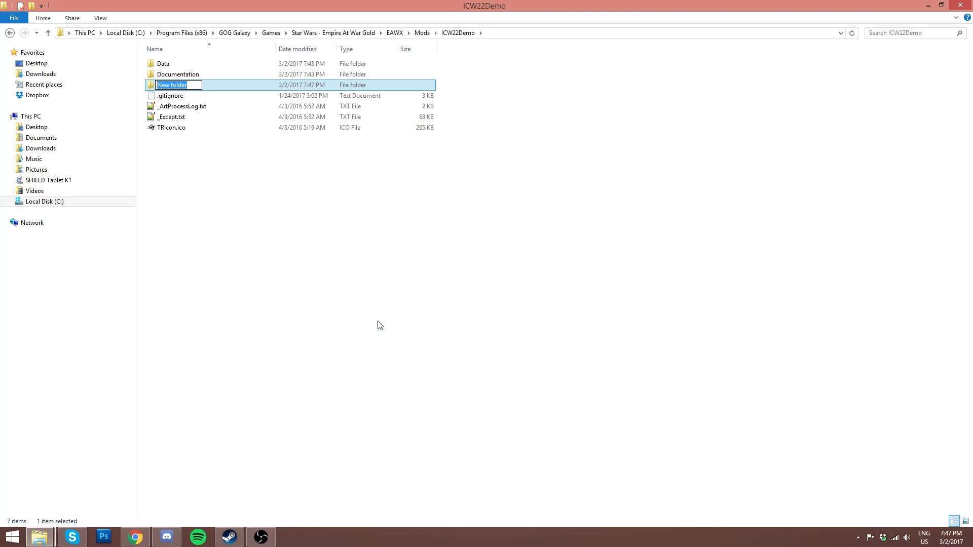
{"action": "type", "text": "ICW22Demo"}
{"action": "key", "text": "Return"}
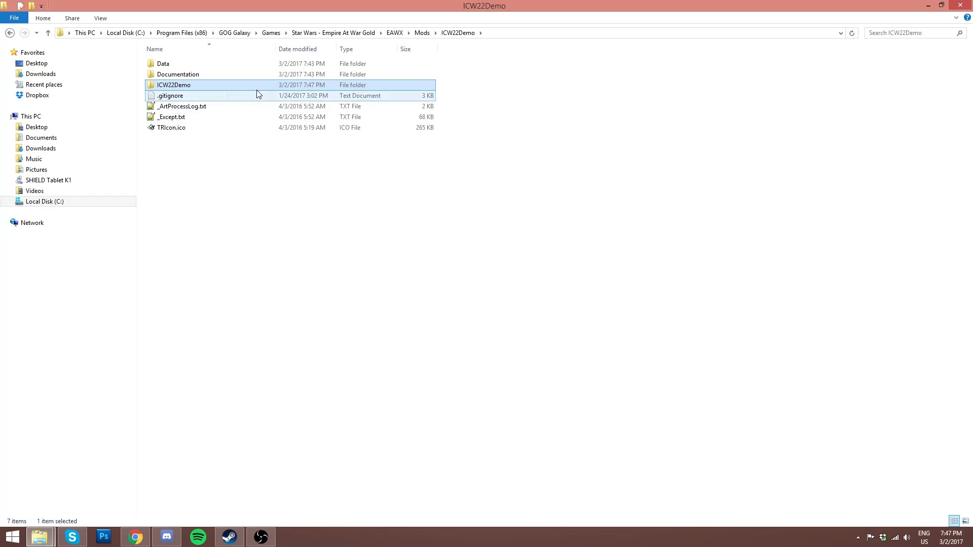
Open the nested ICW22Demo folder, go back, delete it, and return up to Mods
{"action": "double_click", "coordinate": [172, 87]}
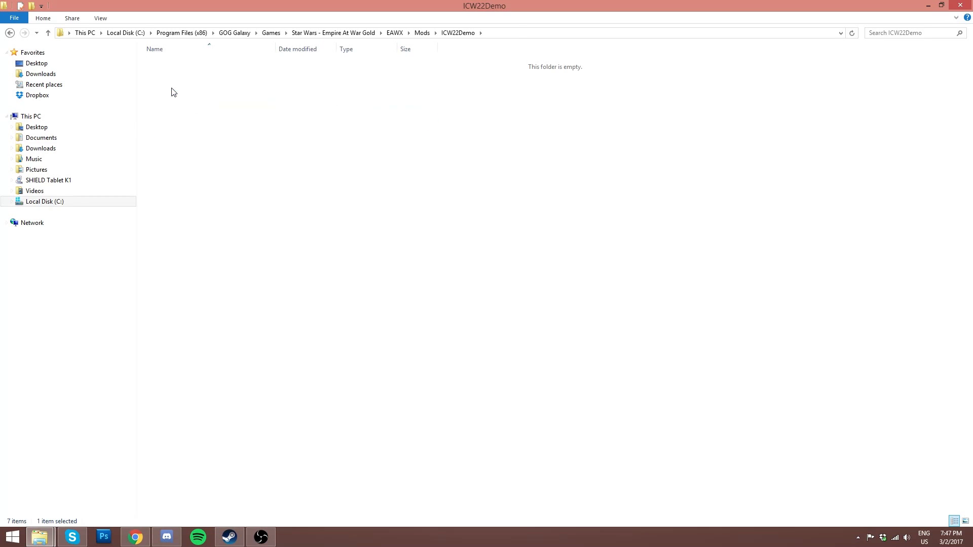
{"action": "left_click", "coordinate": [459, 32]}
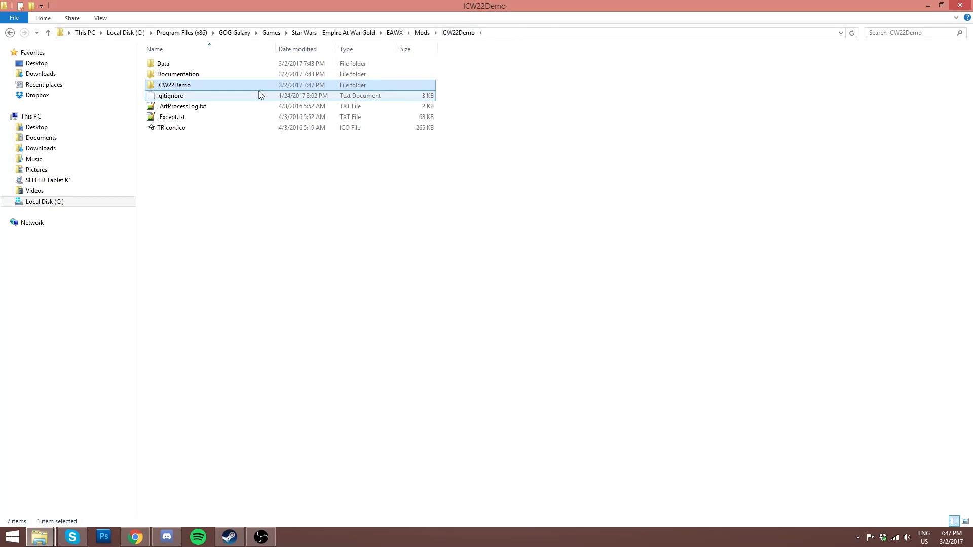
{"action": "key", "text": "Delete"}
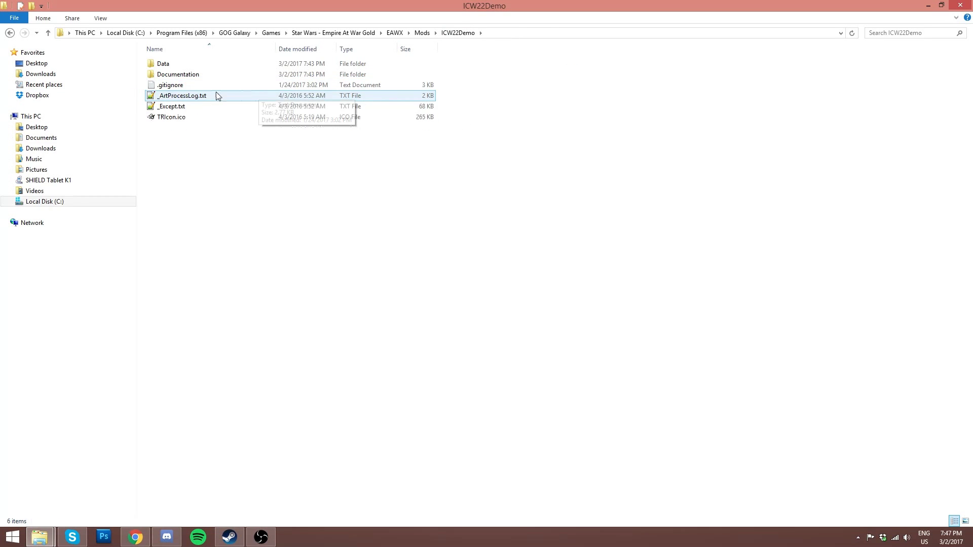
{"action": "left_click", "coordinate": [420, 33]}
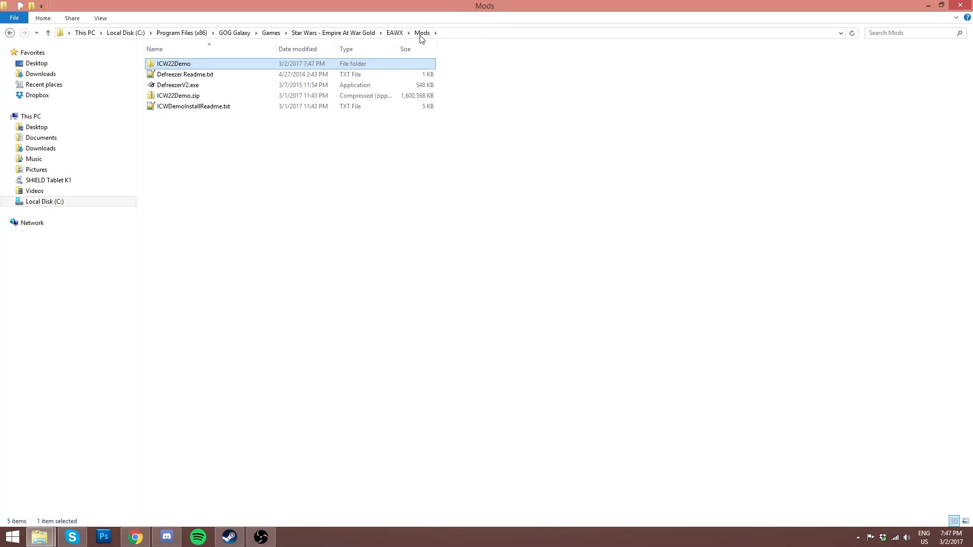
{"action": "left_click", "coordinate": [262, 539]}
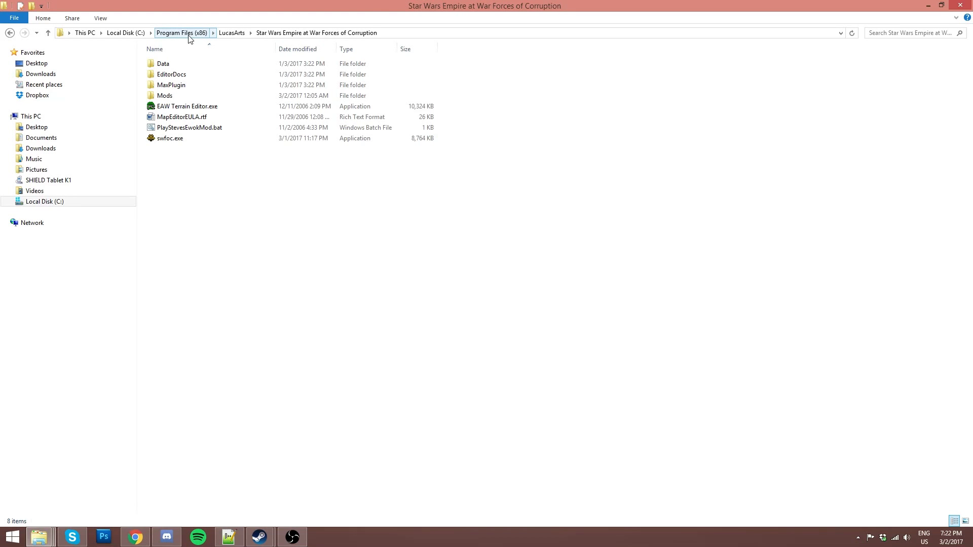
Go from Program Files (x86) through LucasArts to the Forces of Corruption Mods folder and select ICW22Demo.zip
{"action": "left_click", "coordinate": [189, 35]}
{"action": "double_click", "coordinate": [195, 446]}
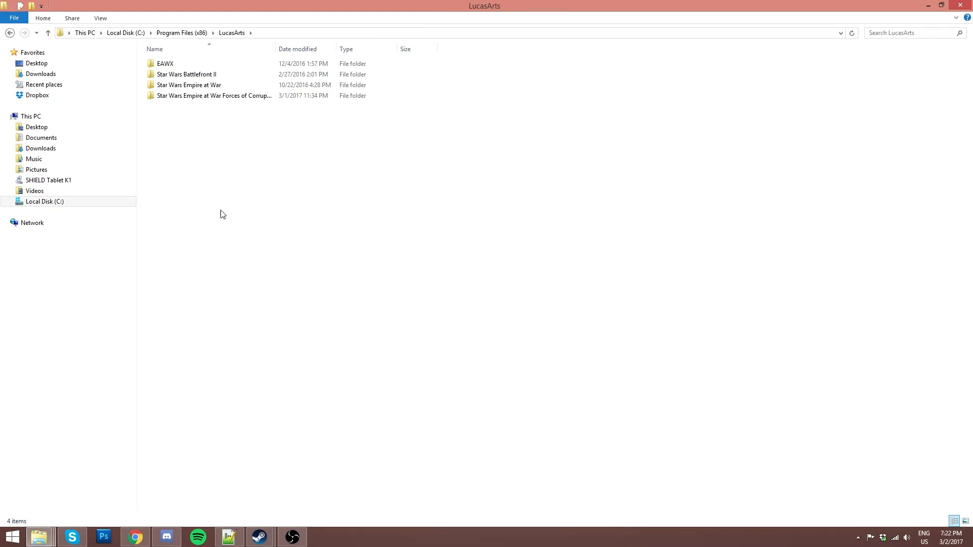
{"action": "double_click", "coordinate": [226, 96]}
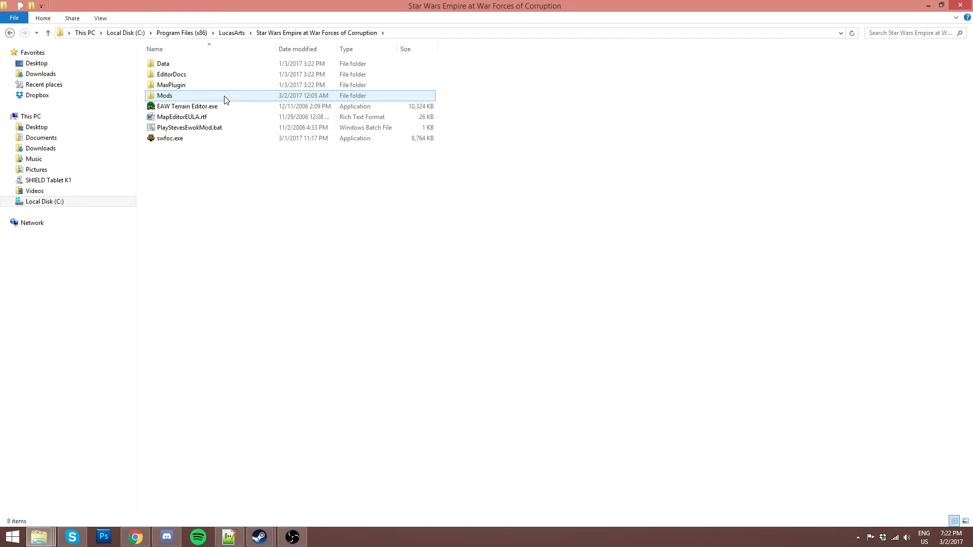
{"action": "left_click", "coordinate": [183, 140]}
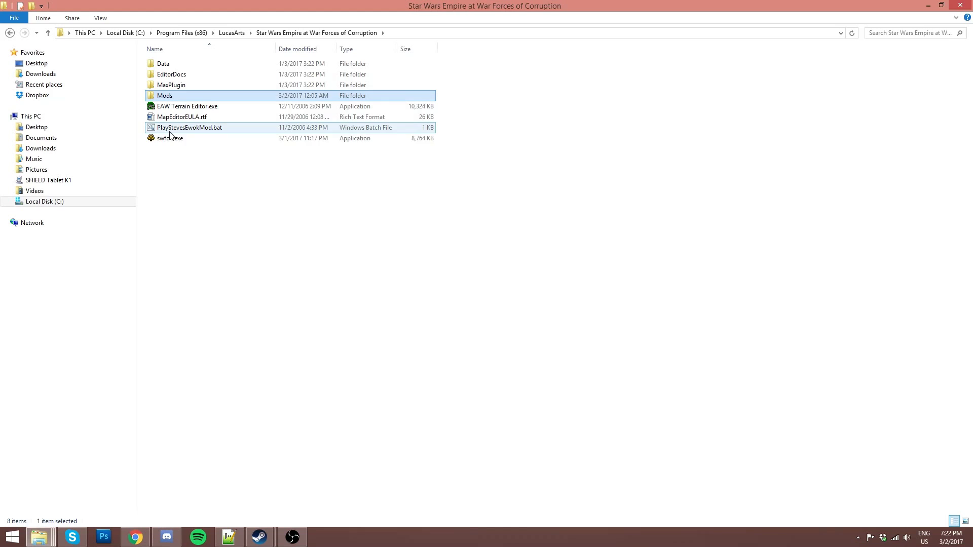
{"action": "right_click", "coordinate": [171, 164]}
{"action": "mouse_move", "coordinate": [226, 346]}
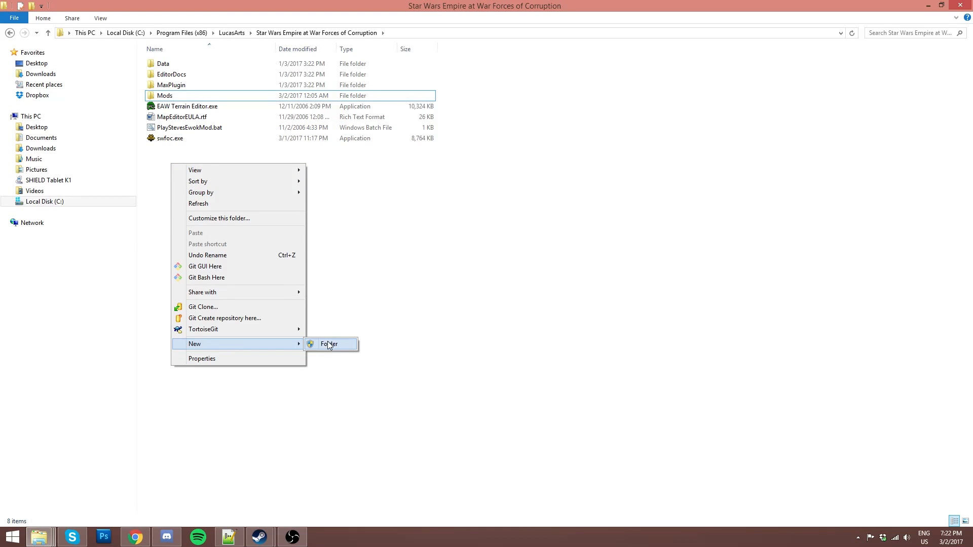
{"action": "left_click", "coordinate": [354, 234]}
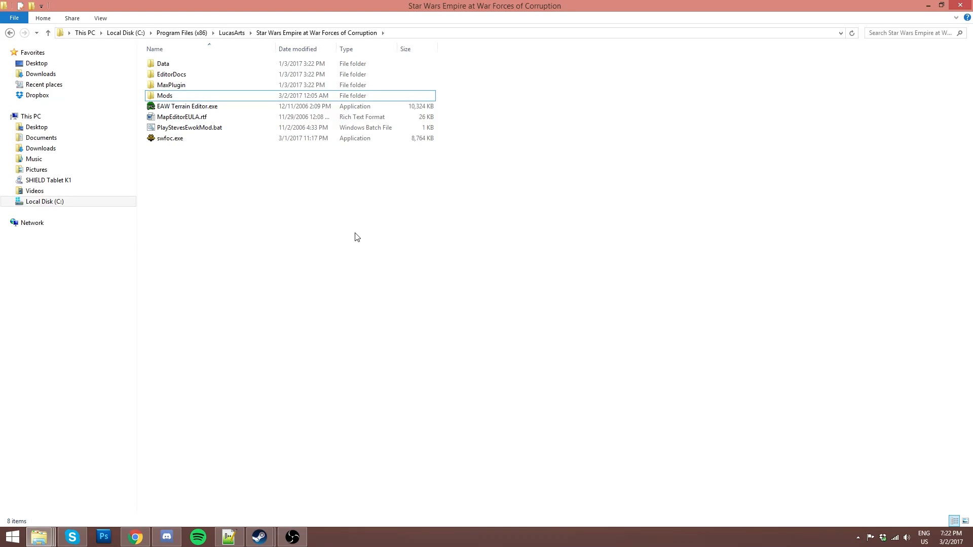
{"action": "double_click", "coordinate": [181, 95]}
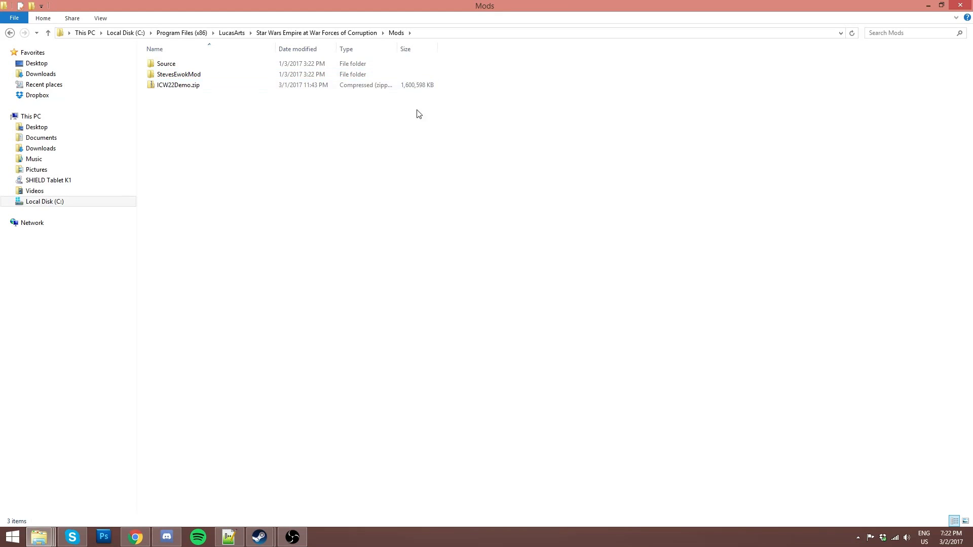
{"action": "left_click", "coordinate": [178, 90]}
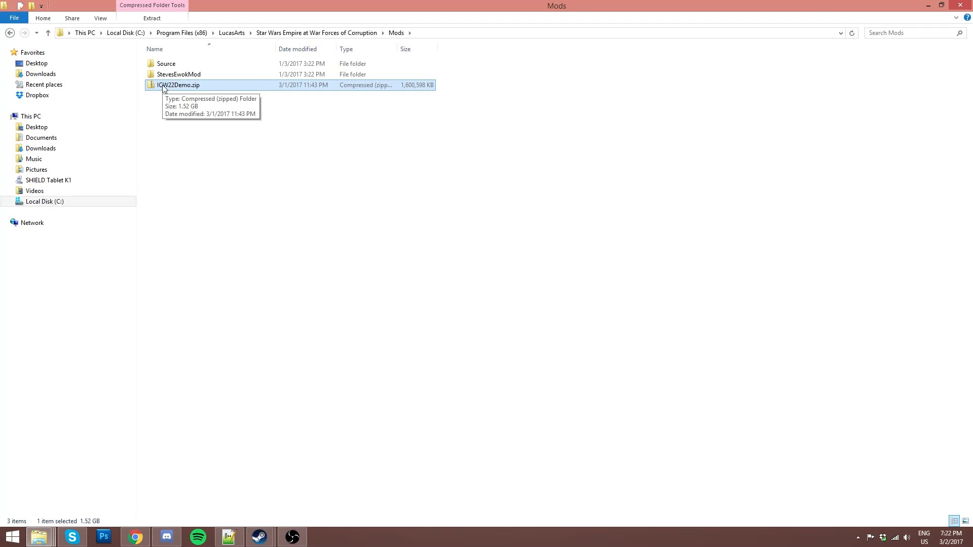
Extract ICW22Demo.zip into Mods with 'ICW22Demo' removed from the destination, granting admin permission for all items
{"action": "right_click", "coordinate": [163, 88]}
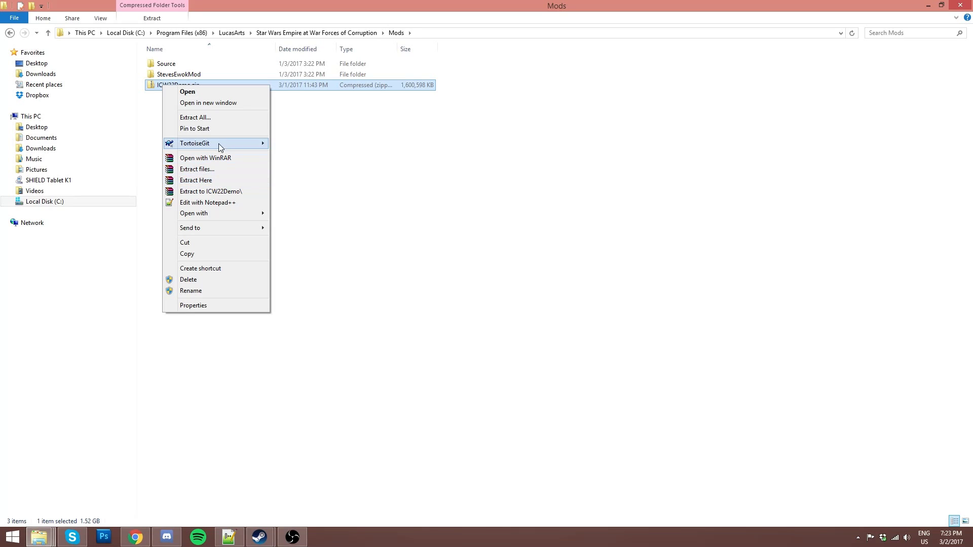
{"action": "left_click", "coordinate": [215, 117]}
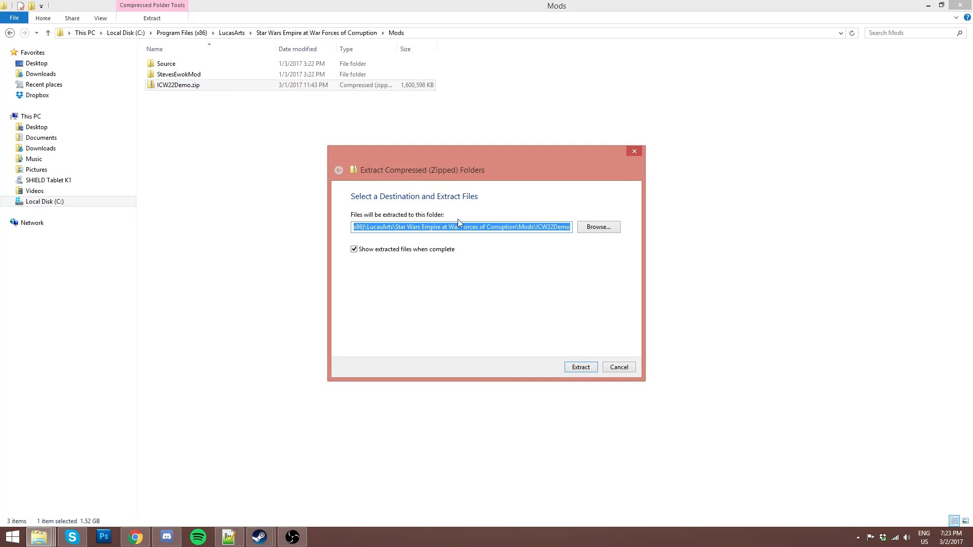
{"action": "left_click_drag", "start_coordinate": [366, 227], "coordinate": [597, 237]}
{"action": "left_click", "coordinate": [539, 226]}
{"action": "key", "text": "BackSpace"}
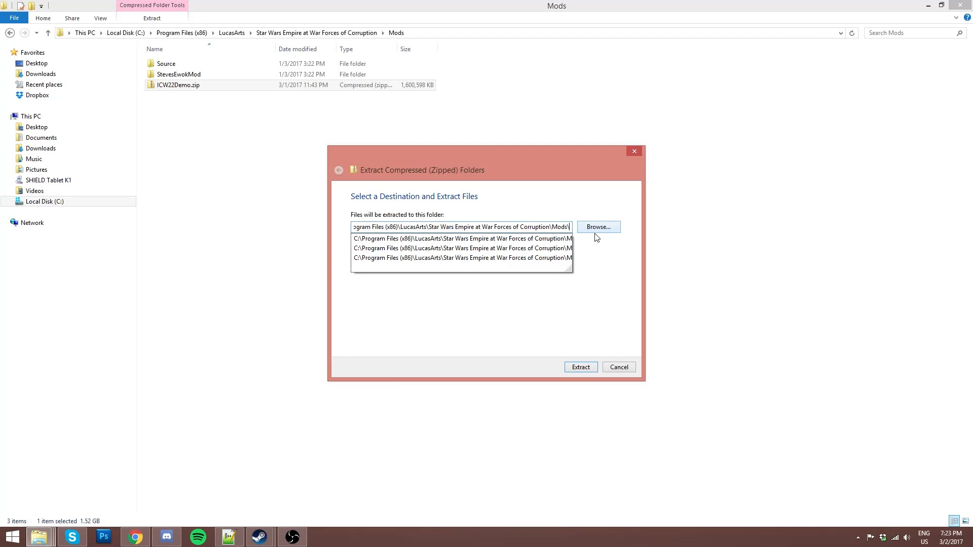
{"action": "left_click", "coordinate": [579, 367]}
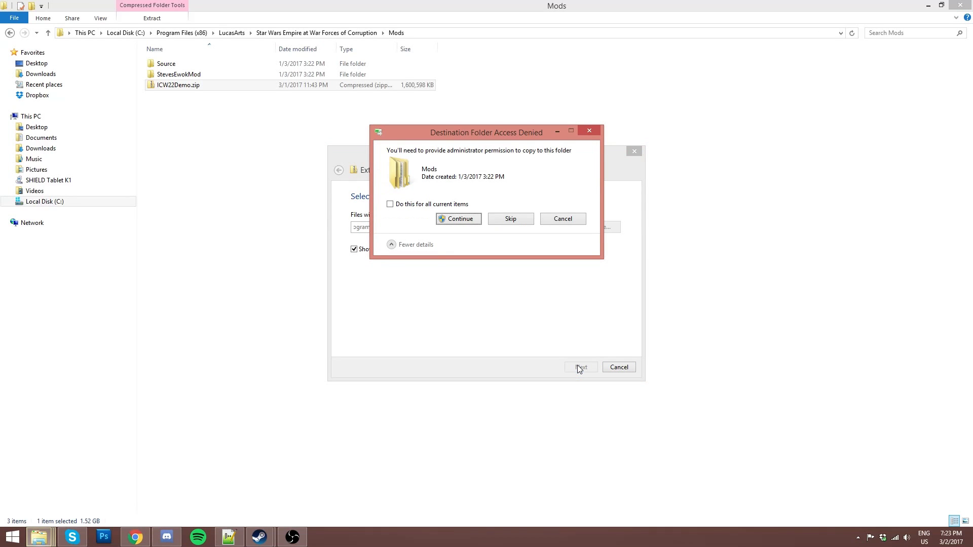
{"action": "left_click", "coordinate": [412, 205]}
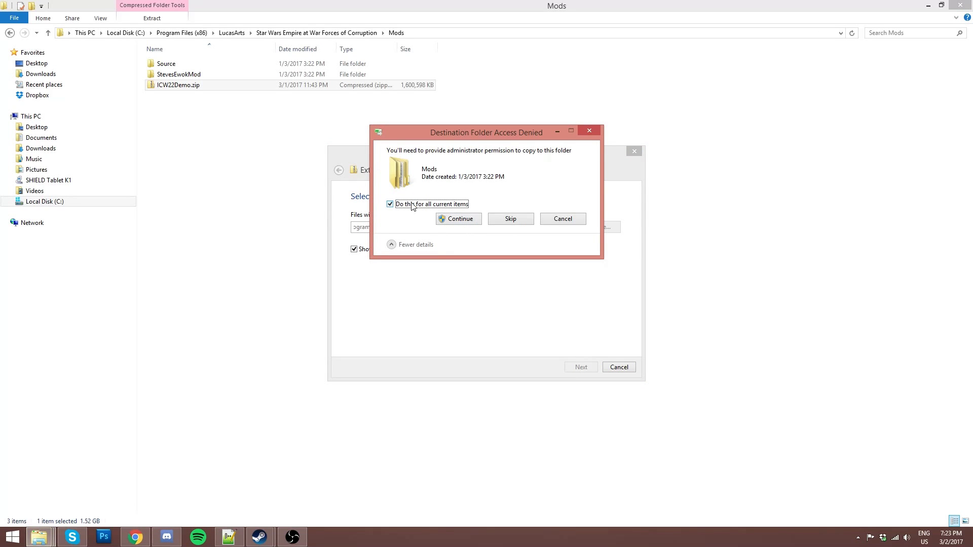
{"action": "left_click", "coordinate": [451, 220]}
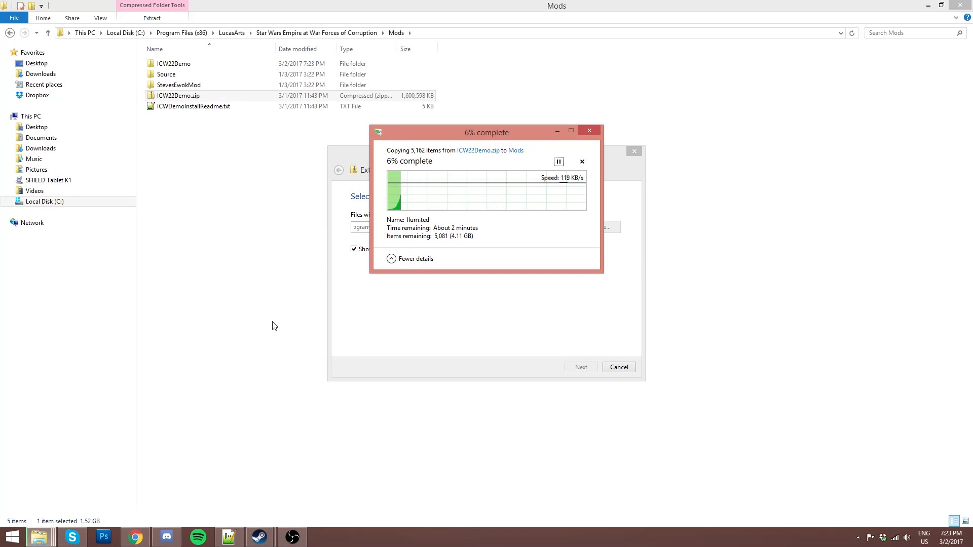
{"action": "left_click", "coordinate": [293, 537]}
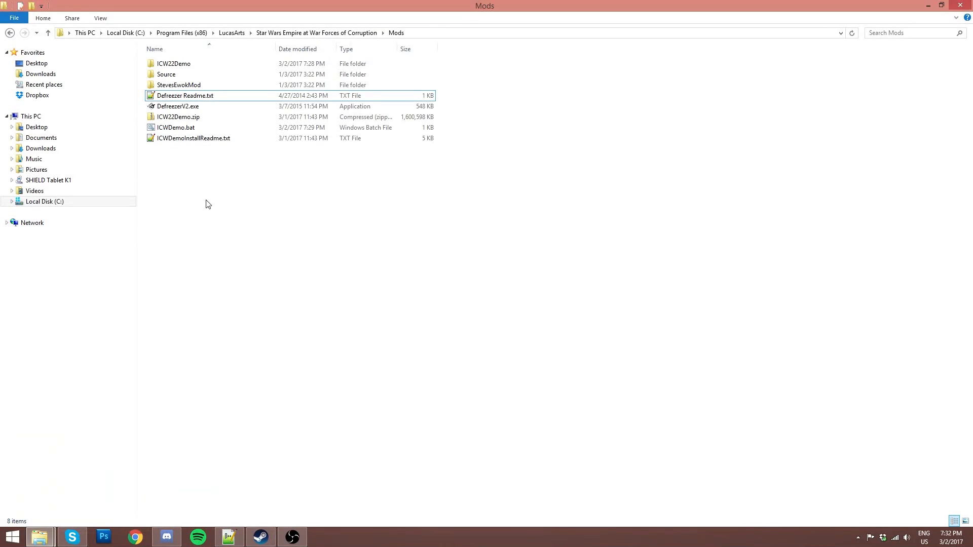
{"action": "left_click", "coordinate": [237, 63]}
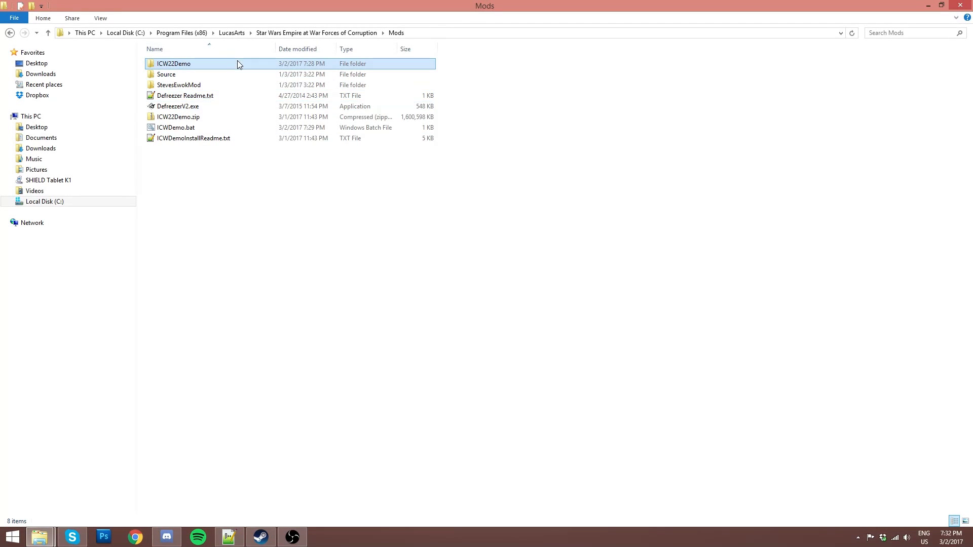
{"action": "left_click_drag", "start_coordinate": [335, 184], "coordinate": [173, 97]}
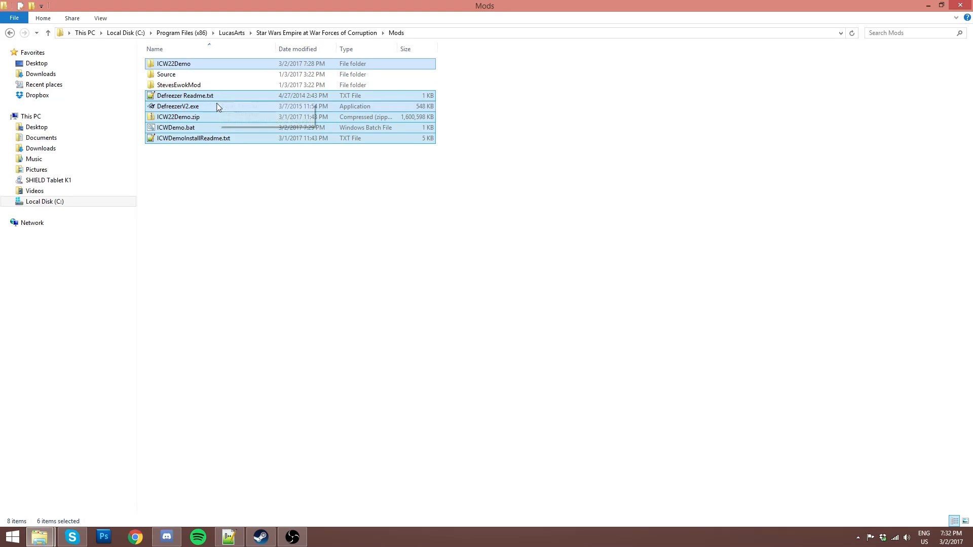
{"action": "left_click", "coordinate": [451, 104]}
{"action": "left_click_drag", "start_coordinate": [446, 100], "coordinate": [424, 104]}
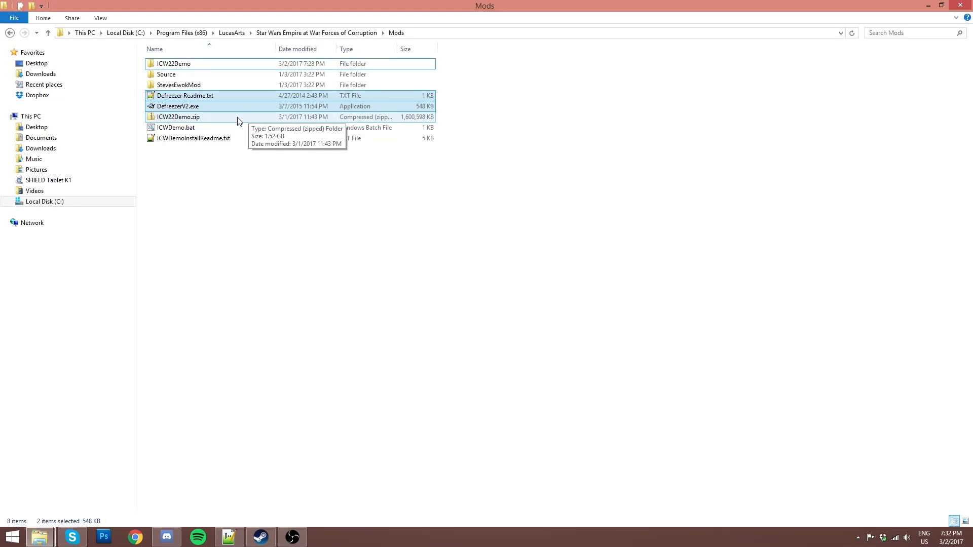
{"action": "left_click_drag", "start_coordinate": [216, 148], "coordinate": [177, 127]}
Scroll through ICWDemoInstallReadme.txt in Notepad++, highlight its troubleshooting section, then close Notepad++
{"action": "double_click", "coordinate": [186, 140]}
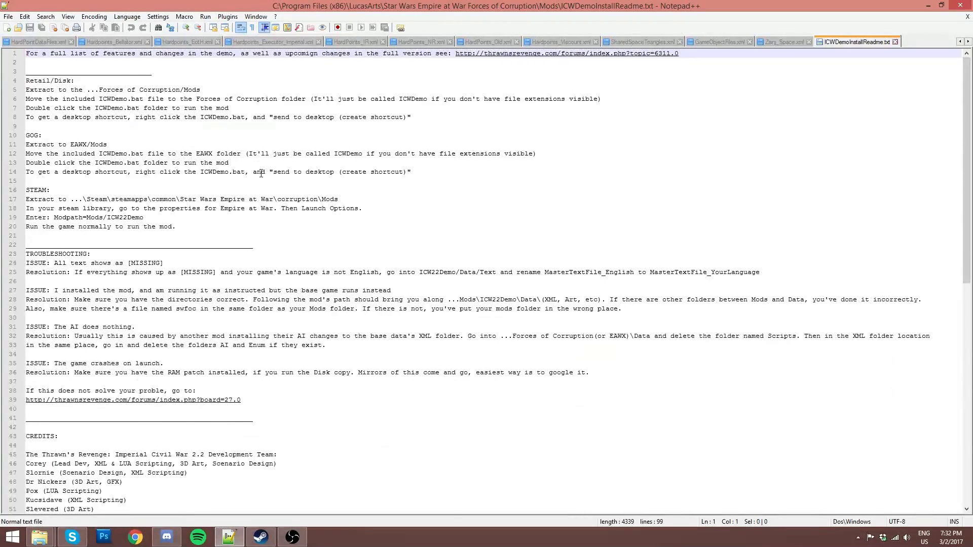
{"action": "scroll", "coordinate": [738, 227], "scroll_direction": "down", "scroll_amount": 1}
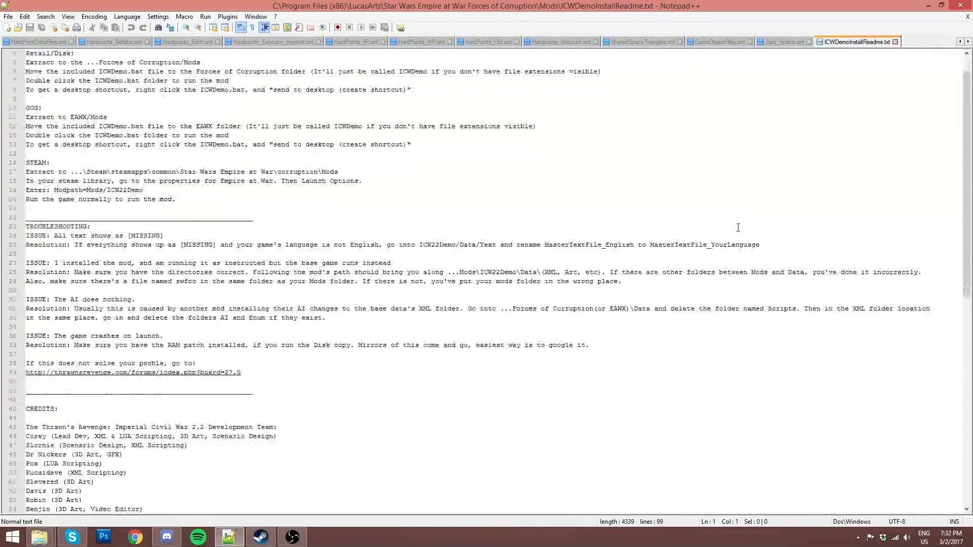
{"action": "scroll", "coordinate": [738, 227], "scroll_direction": "down", "scroll_amount": 15}
{"action": "scroll", "coordinate": [184, 290], "scroll_direction": "up", "scroll_amount": 15}
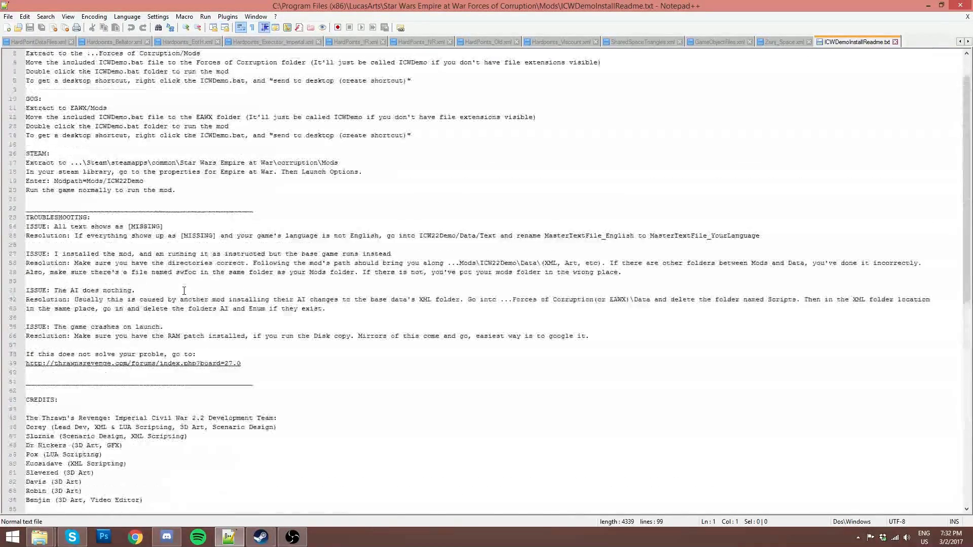
{"action": "left_click_drag", "start_coordinate": [287, 369], "coordinate": [21, 217]}
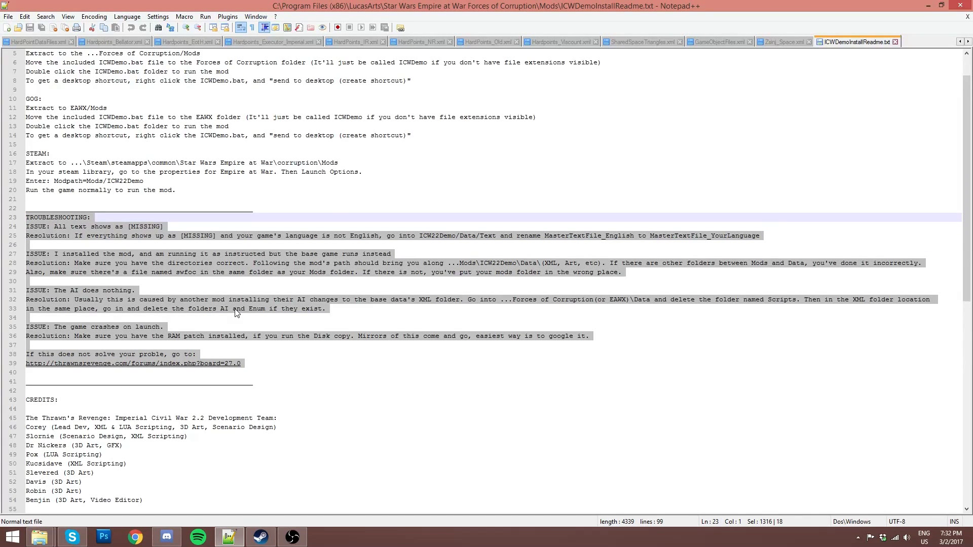
{"action": "left_click", "coordinate": [958, 6]}
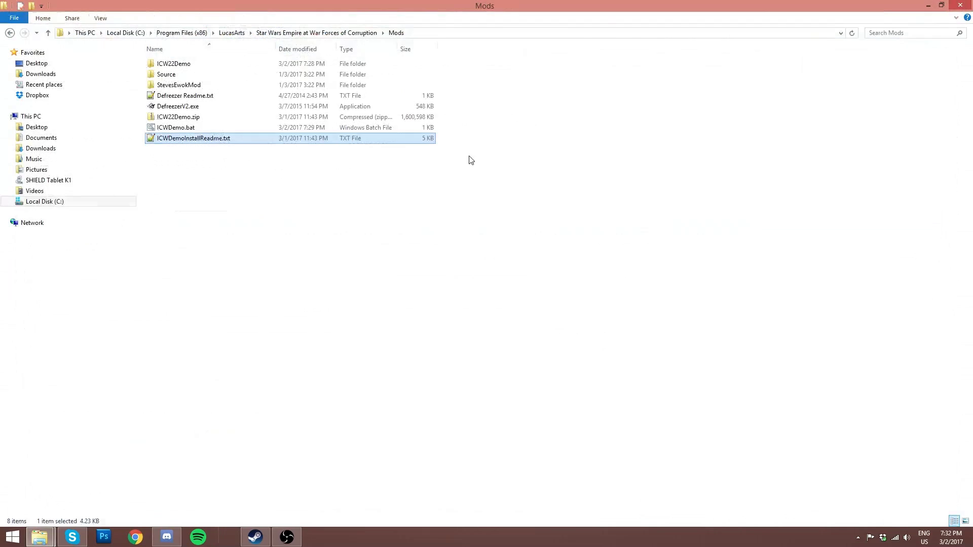
{"action": "right_click", "coordinate": [187, 134]}
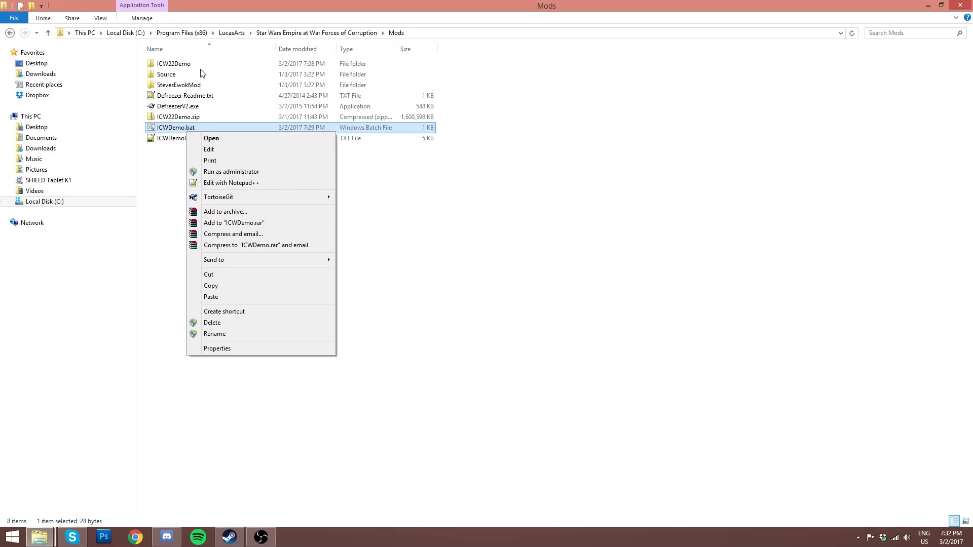
{"action": "left_click", "coordinate": [200, 150]}
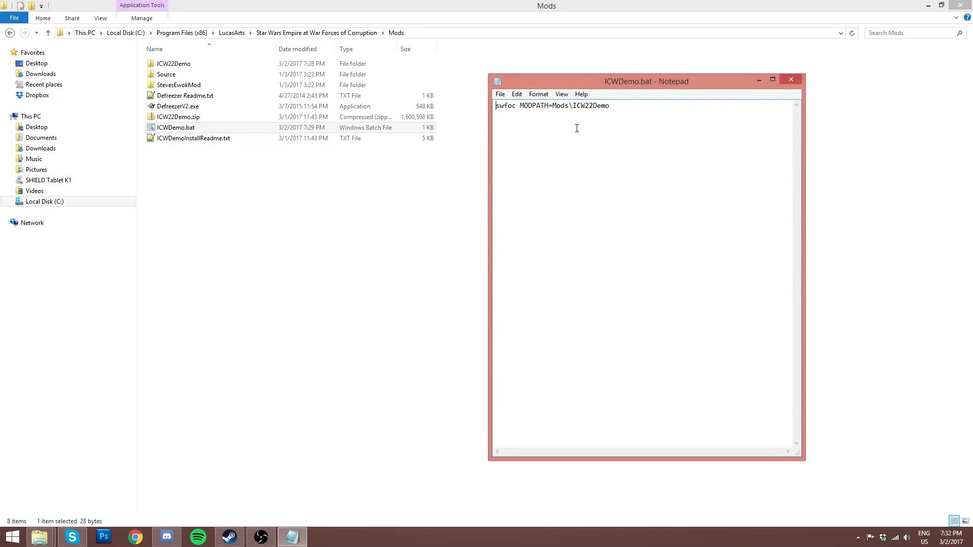
{"action": "double_click", "coordinate": [515, 107]}
{"action": "left_click_drag", "start_coordinate": [520, 105], "coordinate": [631, 105]}
{"action": "left_click", "coordinate": [632, 105]}
{"action": "left_click_drag", "start_coordinate": [520, 108], "coordinate": [637, 104]}
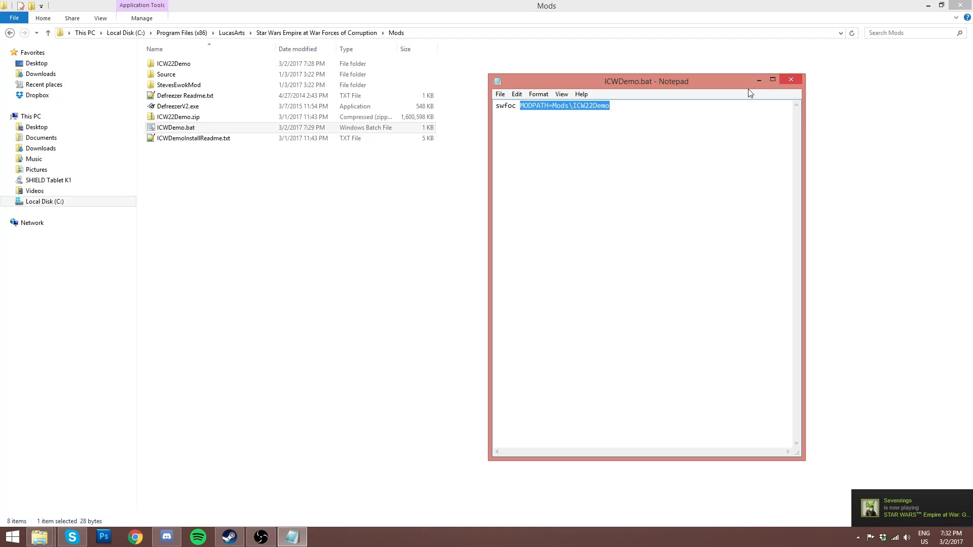
{"action": "left_click", "coordinate": [791, 79]}
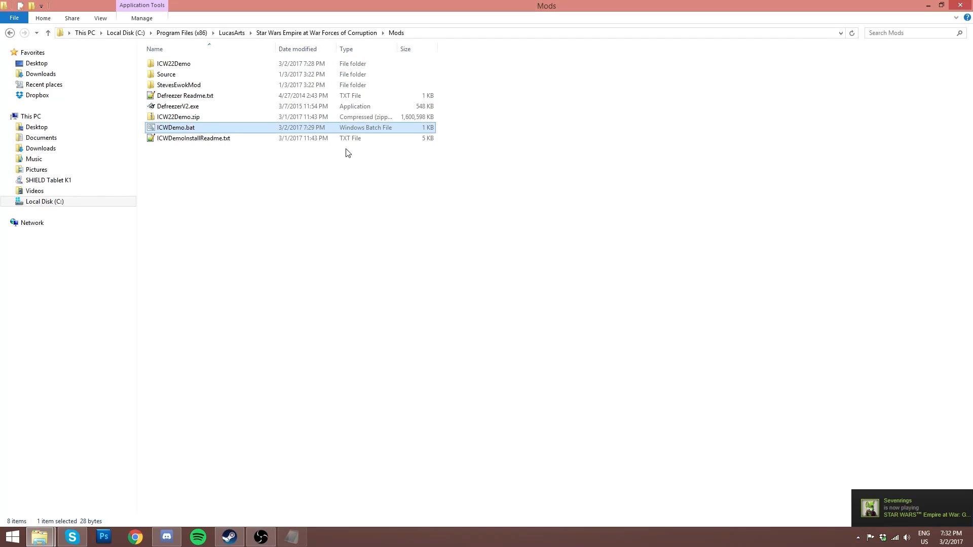
Cut ICWDemo.bat from Mods and paste it into the Forces of Corruption game folder, granting admin permission
{"action": "right_click", "coordinate": [157, 130]}
{"action": "left_click", "coordinate": [193, 272]}
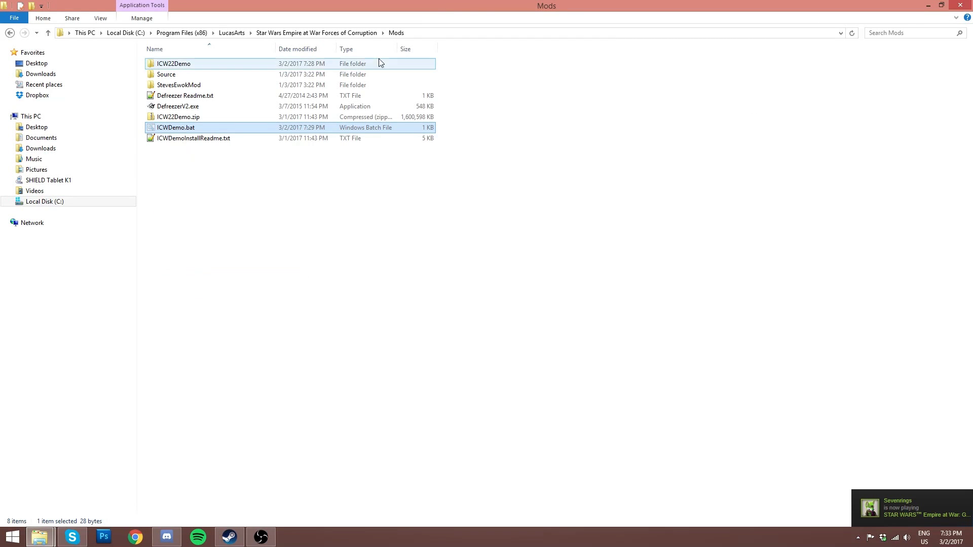
{"action": "left_click", "coordinate": [360, 33]}
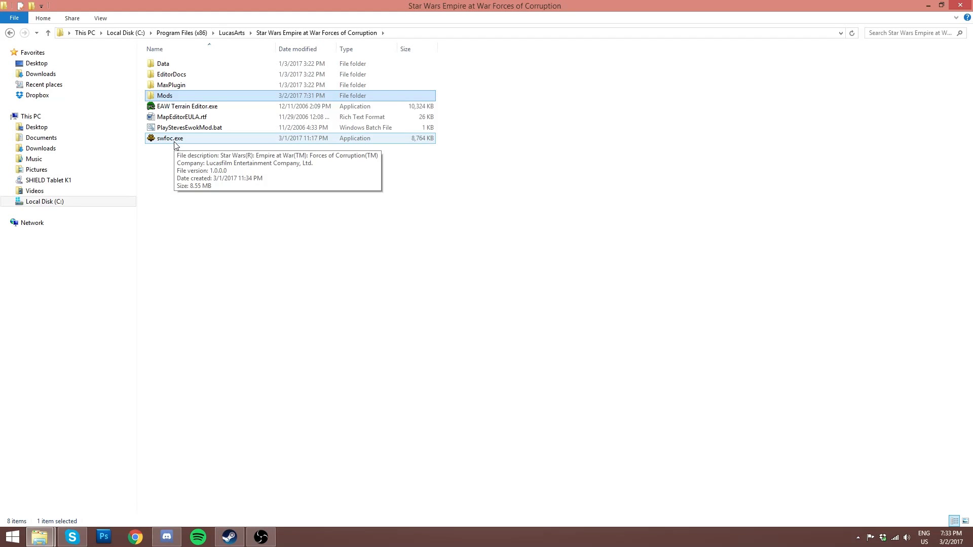
{"action": "key", "text": "ctrl+v"}
{"action": "left_click", "coordinate": [476, 202]}
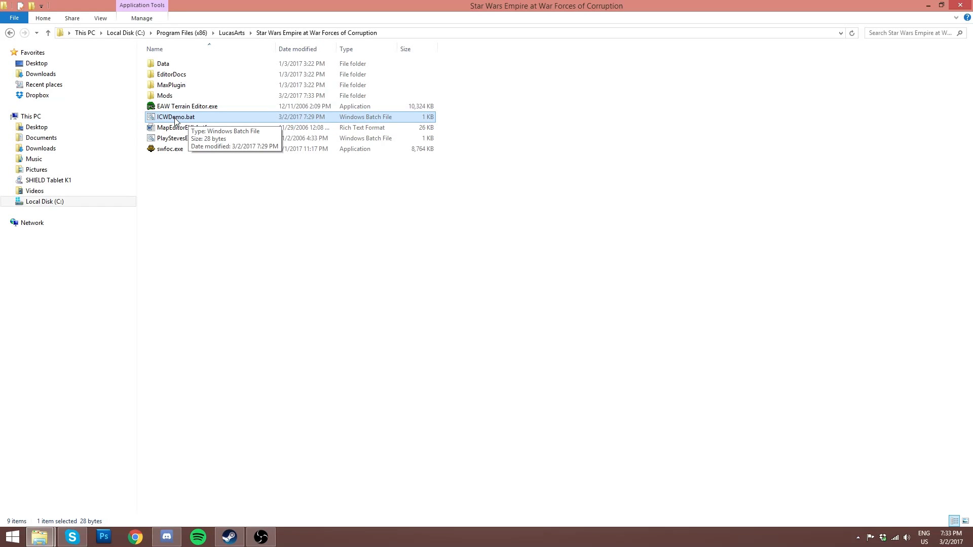
Create a desktop shortcut to the moved ICWDemo.bat via Send to
{"action": "right_click", "coordinate": [176, 120]}
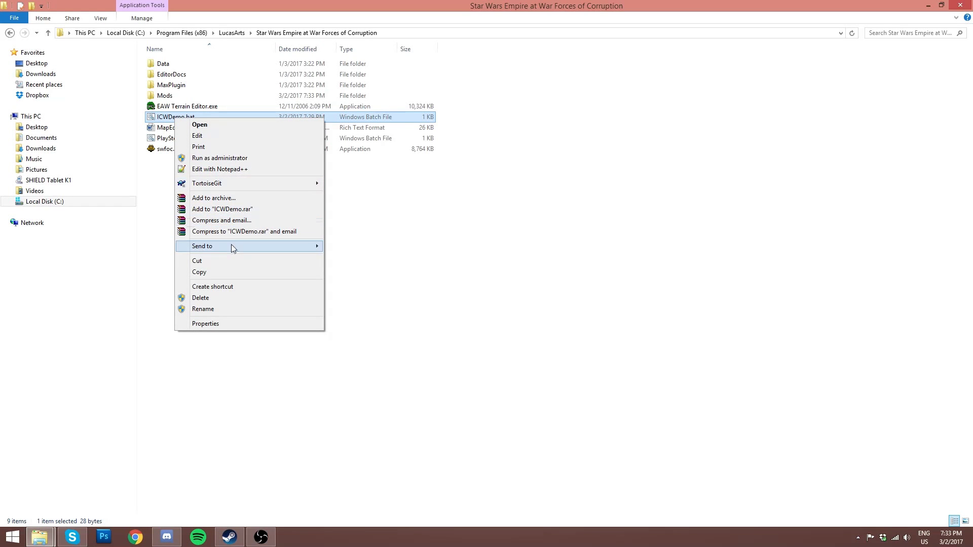
{"action": "mouse_move", "coordinate": [231, 245]}
{"action": "left_click", "coordinate": [400, 258]}
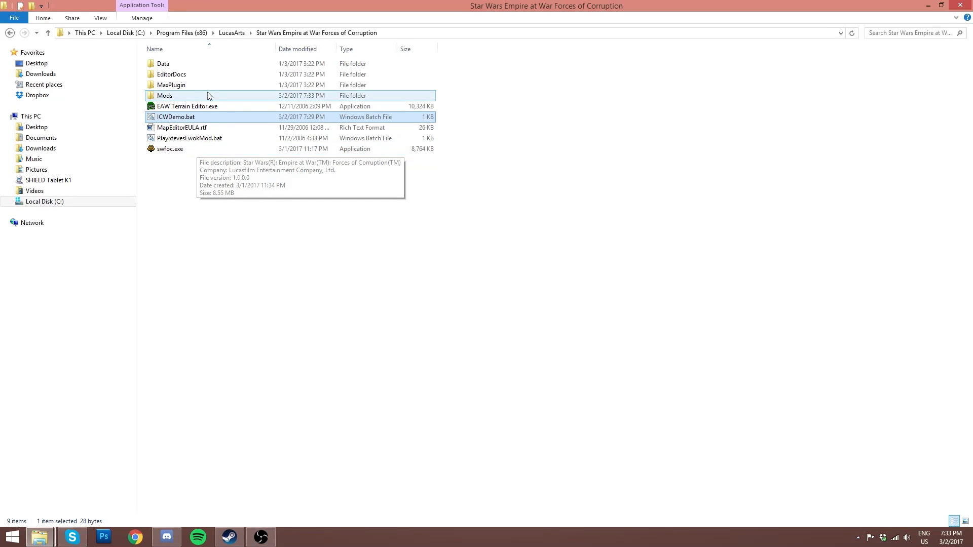
Open Mods and the ICW22Demo mod folder, peek into Data, and go back up
{"action": "double_click", "coordinate": [174, 97]}
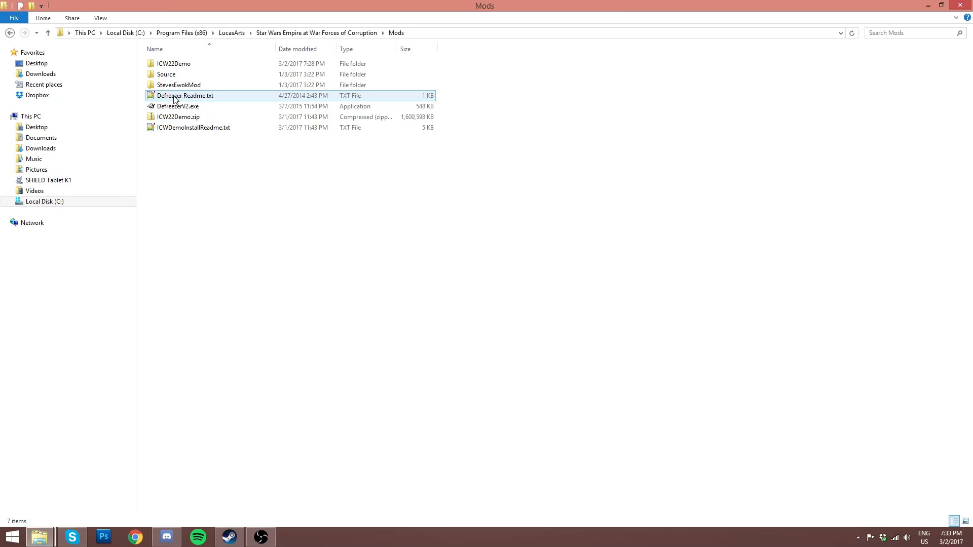
{"action": "left_click", "coordinate": [177, 65]}
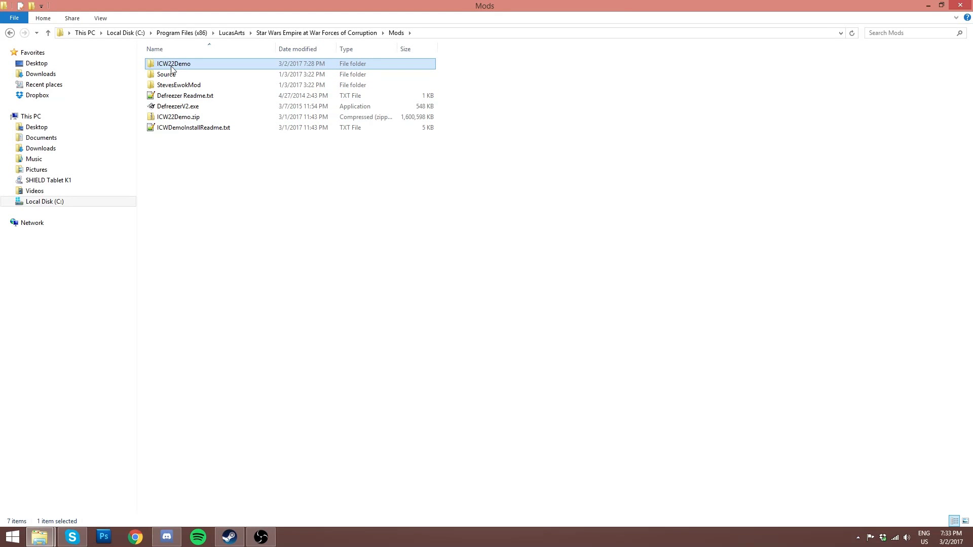
{"action": "double_click", "coordinate": [172, 65]}
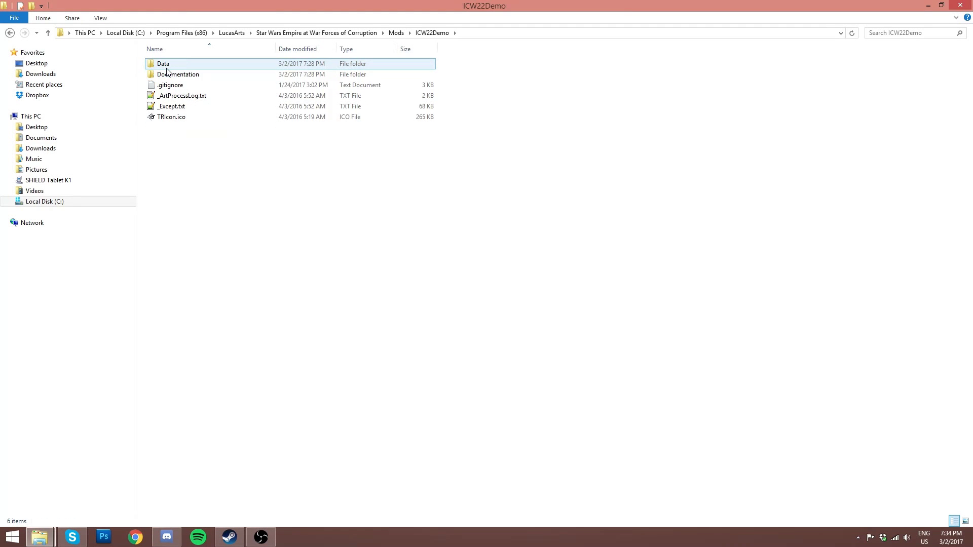
{"action": "double_click", "coordinate": [210, 66]}
{"action": "left_click", "coordinate": [432, 32]}
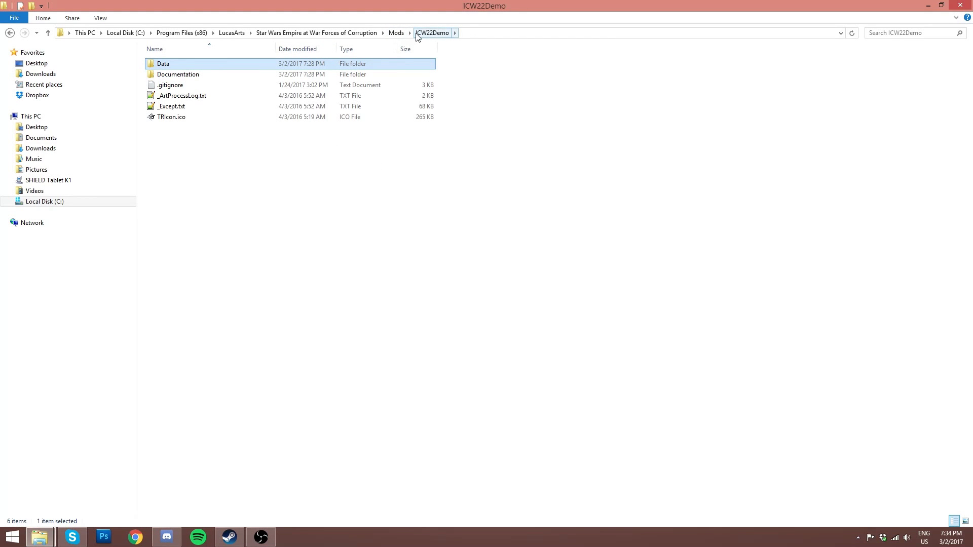
Create a new folder named ICW22Demo inside the ICW22Demo mod folder
{"action": "right_click", "coordinate": [280, 185]}
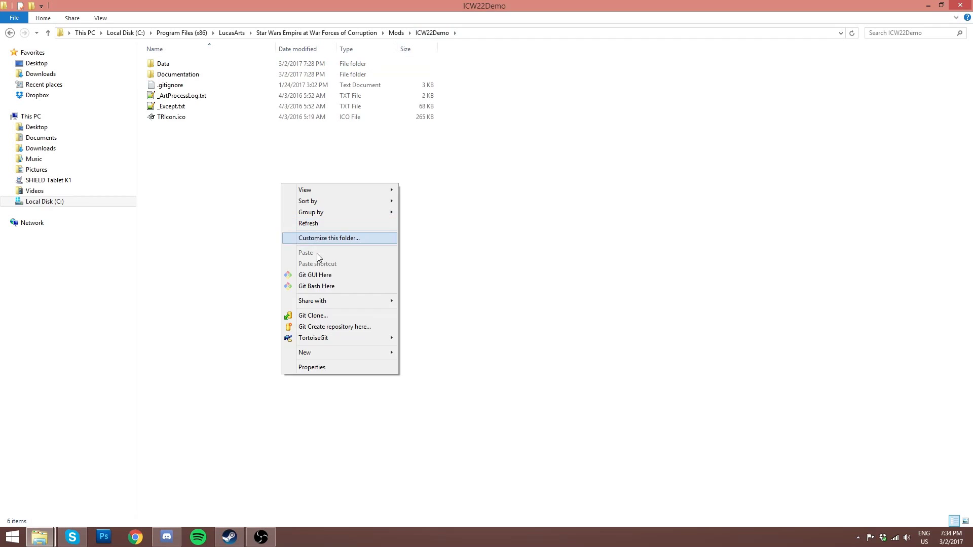
{"action": "mouse_move", "coordinate": [314, 355]}
{"action": "left_click", "coordinate": [421, 352]}
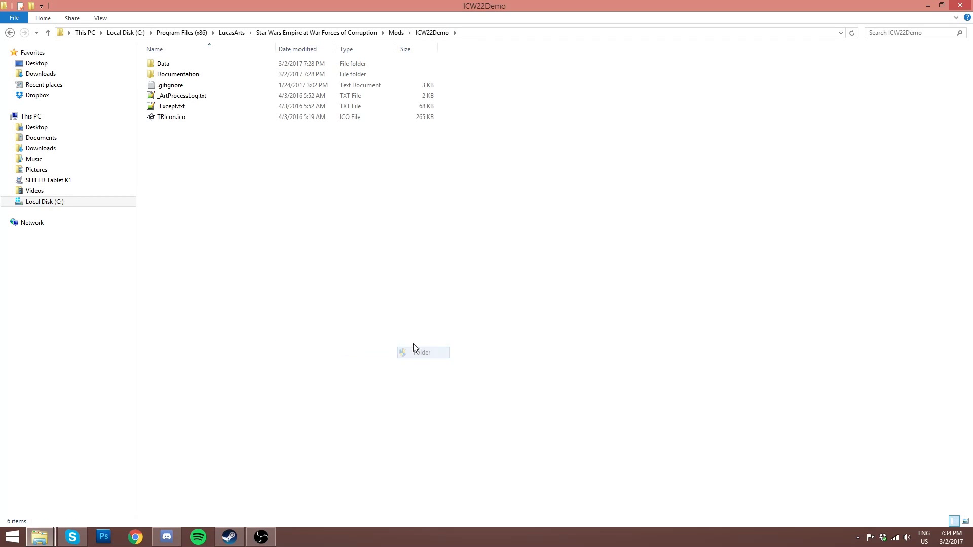
{"action": "type", "text": "ICW22Demo"}
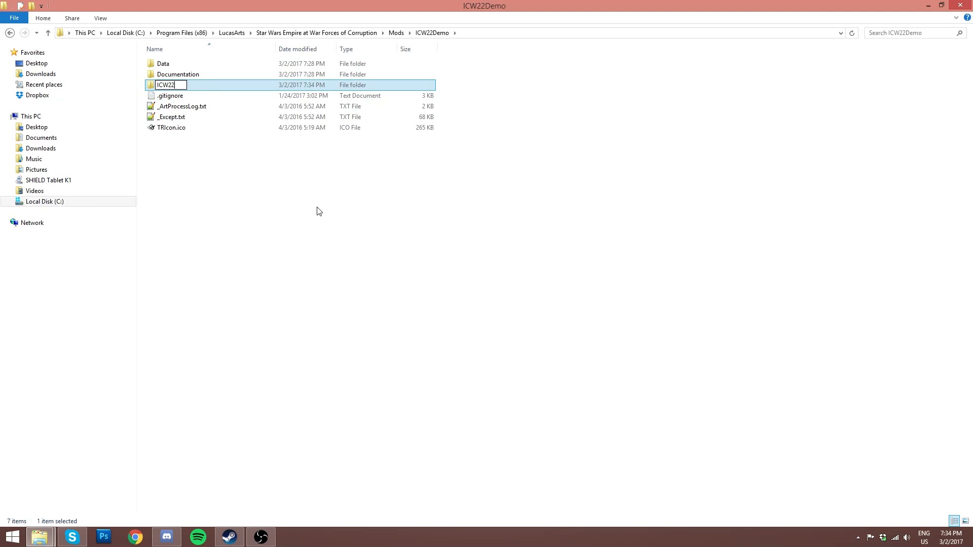
{"action": "key", "text": "Return"}
Delete the nested ICW22Demo folder with admin permission, then open the mod's Data folder
{"action": "left_click_drag", "start_coordinate": [291, 210], "coordinate": [172, 94]}
{"action": "left_click", "coordinate": [188, 88]}
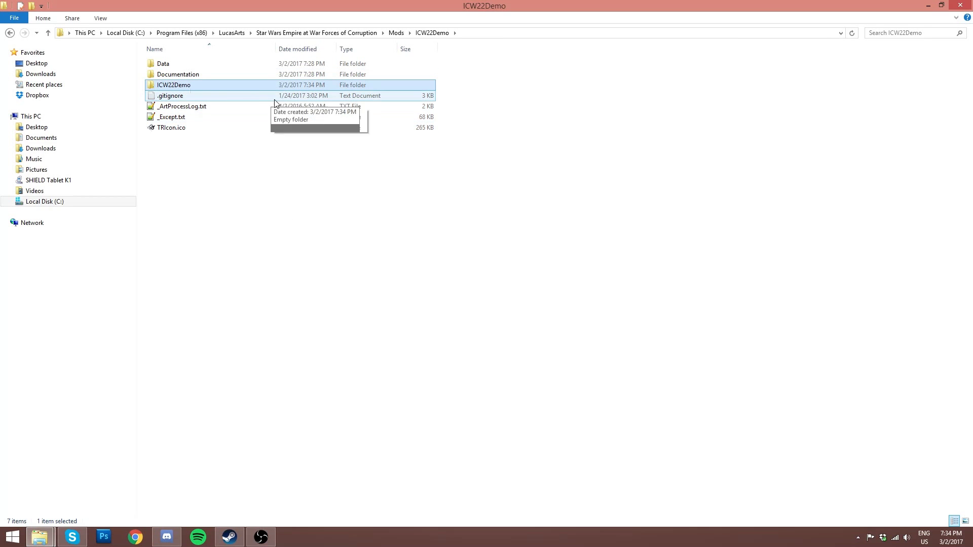
{"action": "key", "text": "Delete"}
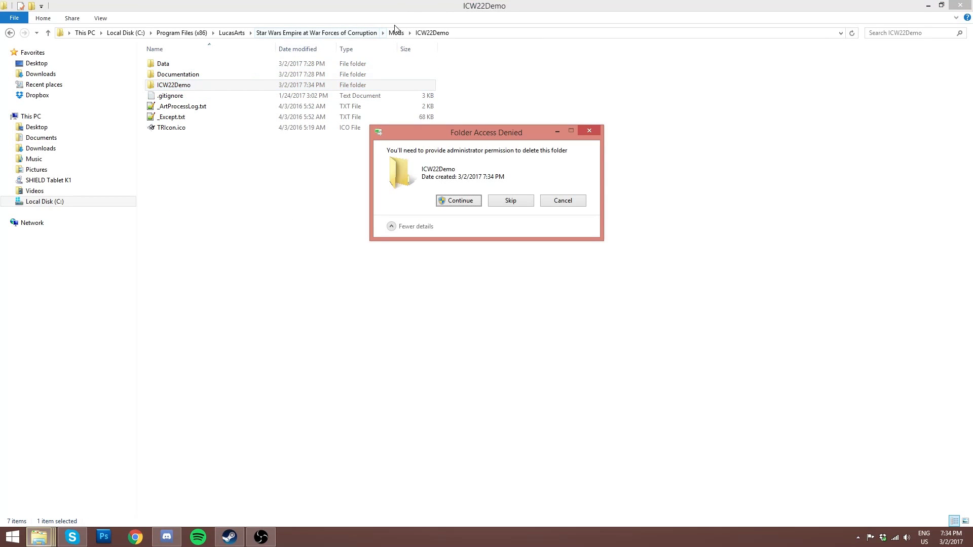
{"action": "left_click", "coordinate": [460, 200]}
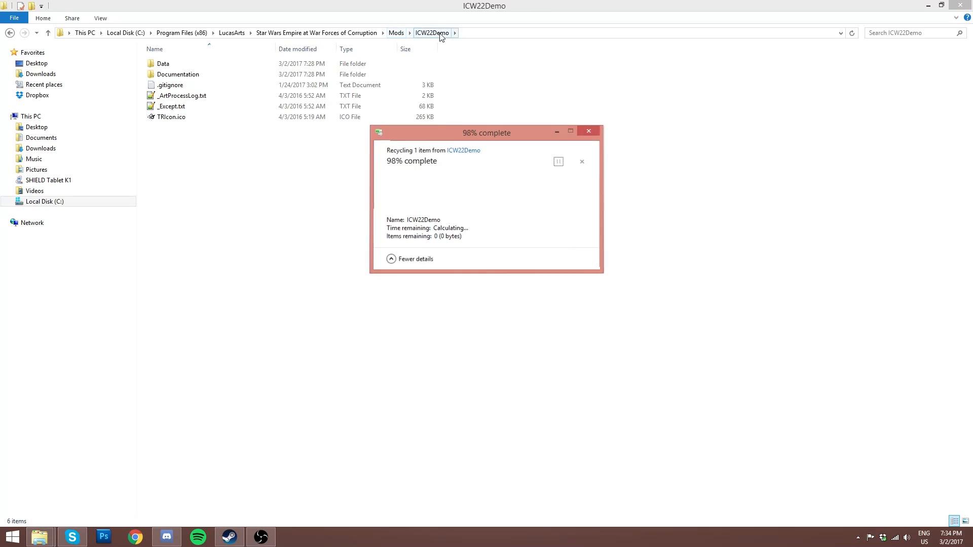
{"action": "double_click", "coordinate": [192, 63]}
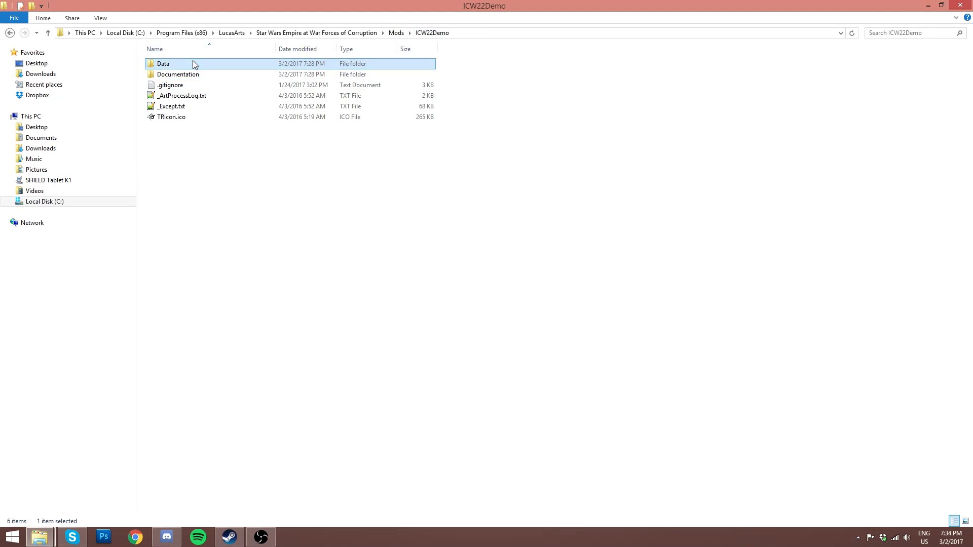